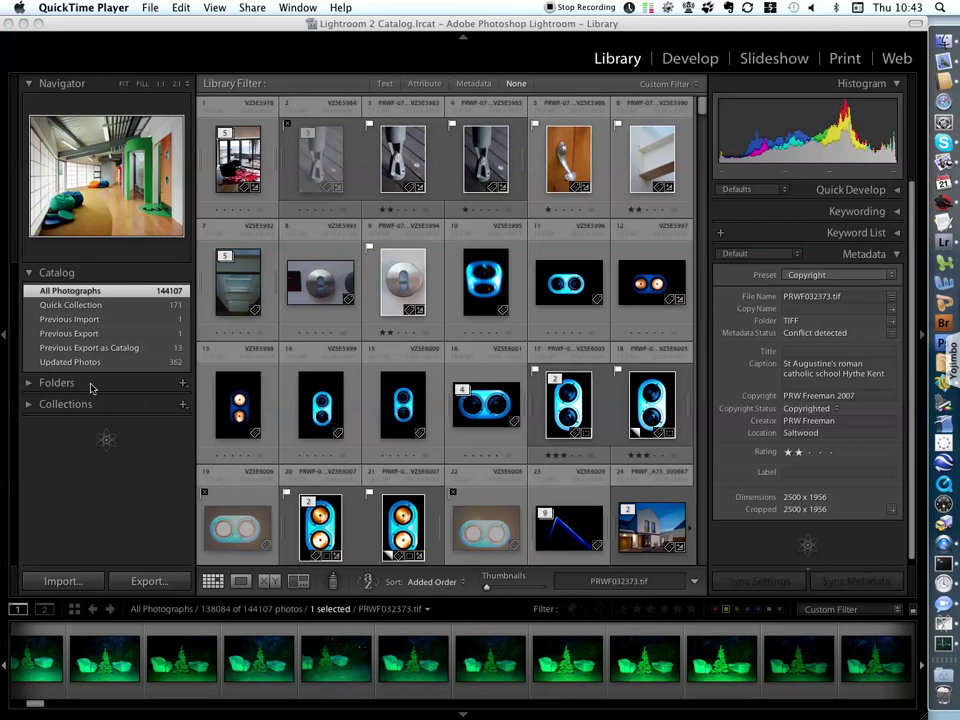
- Open the folder list with the Navigator preview hidden, and collapse the GUSTAV-1T-3, COLORSPACE, TOM-500-4 and TYCHO-1.5T-1 volumes
left_click(29, 383)
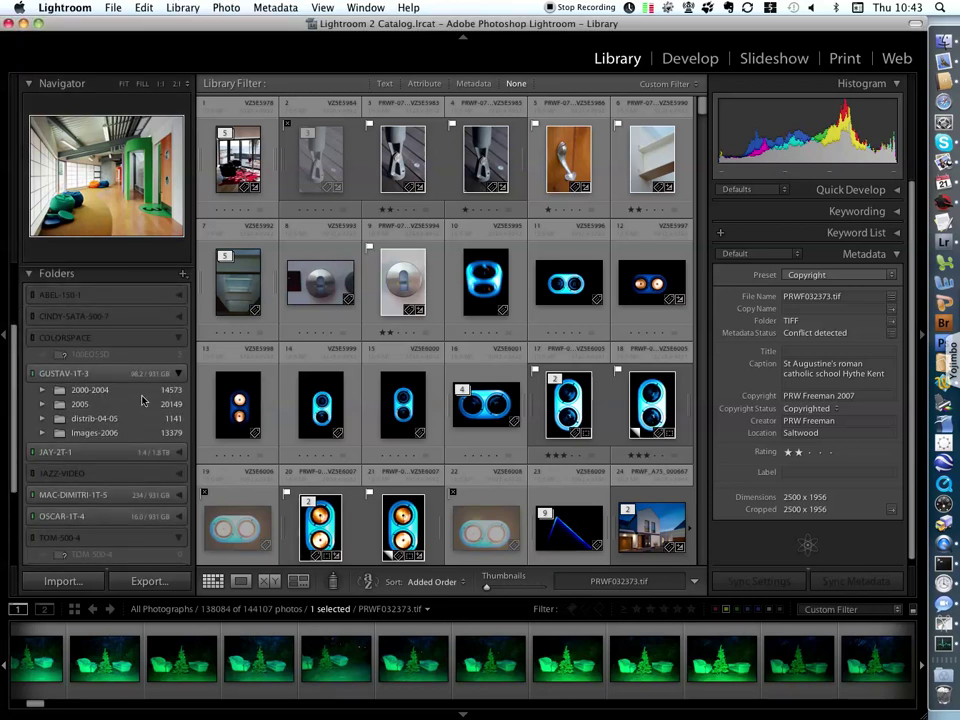
left_click(181, 378)
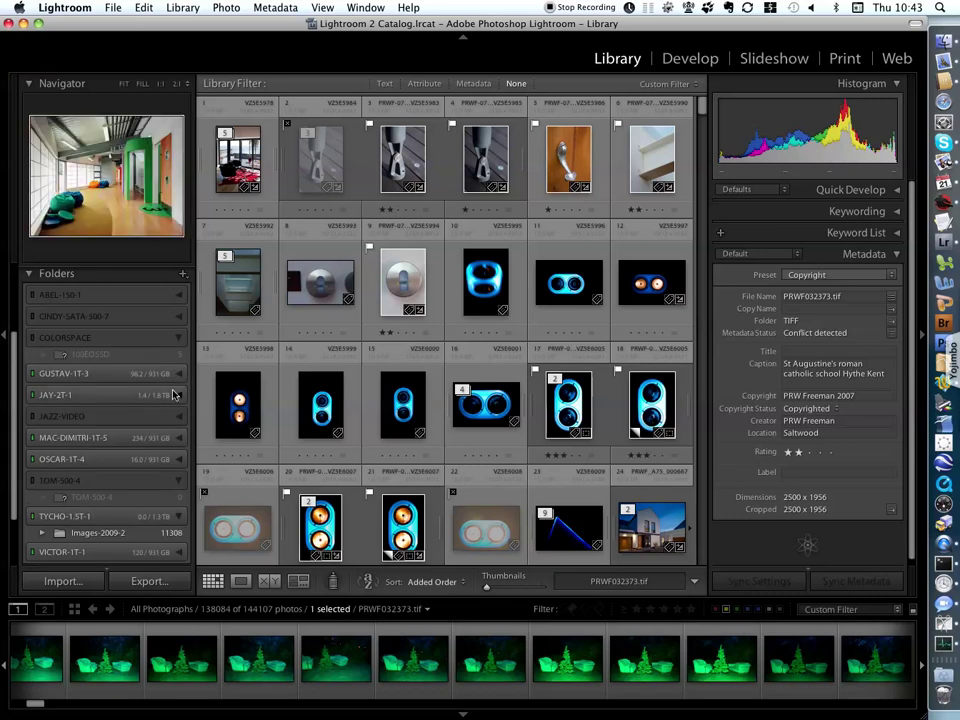
left_click_drag(15, 271, 14, 370)
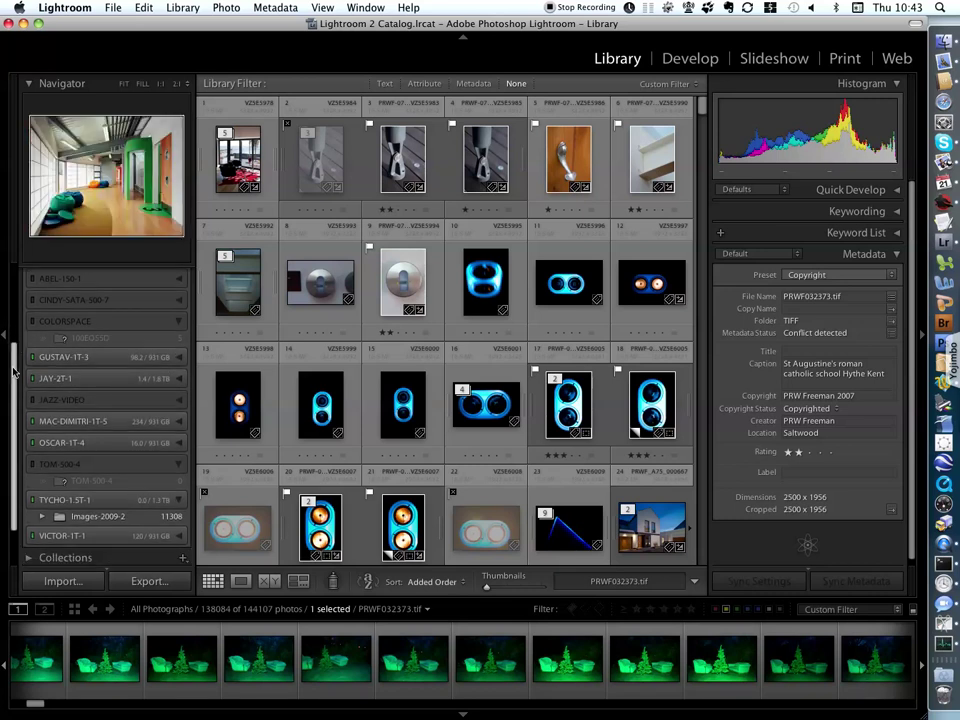
left_click(30, 86)
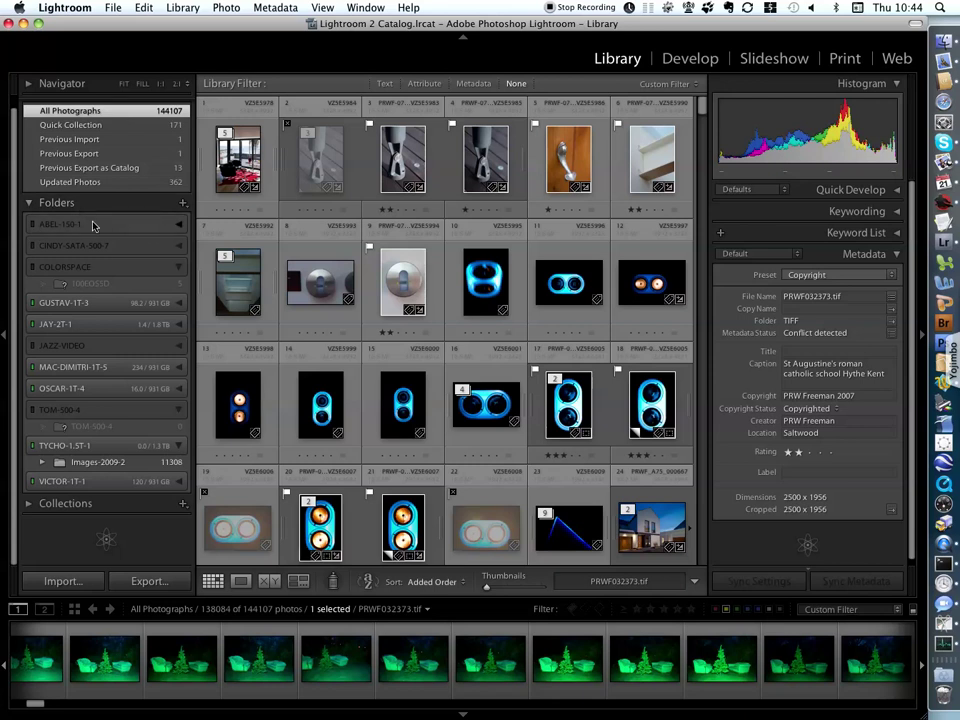
left_click(179, 268)
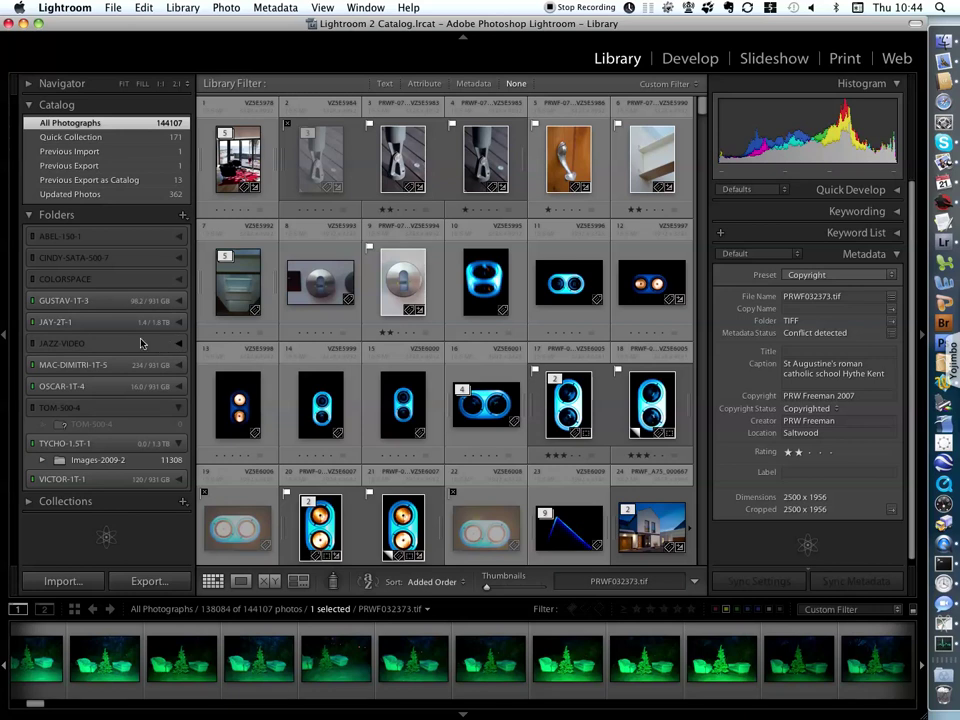
left_click(179, 407)
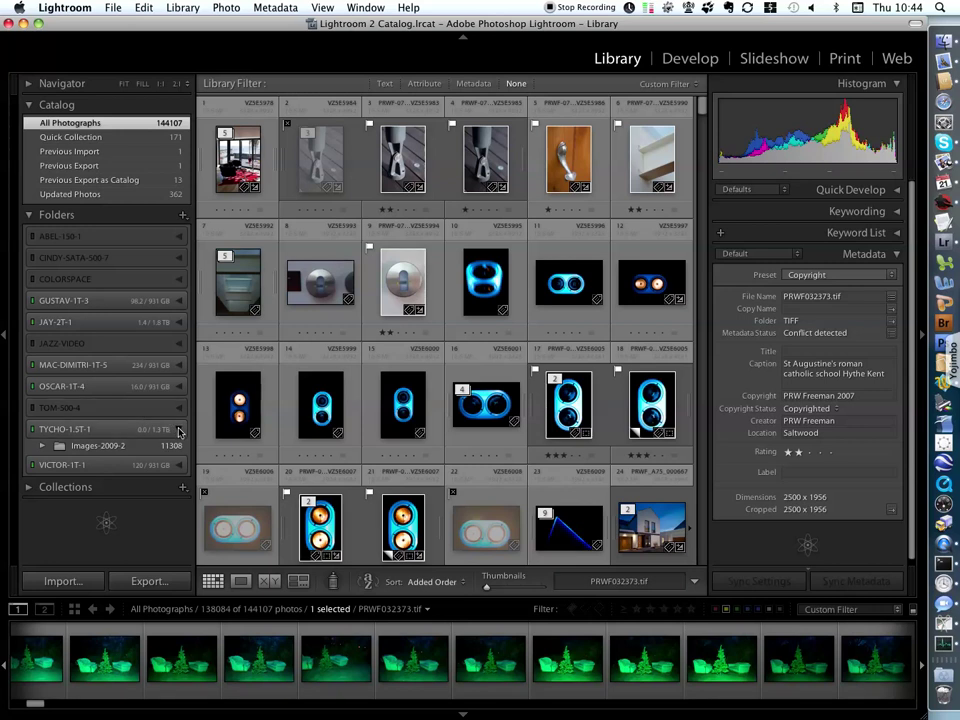
left_click(179, 429)
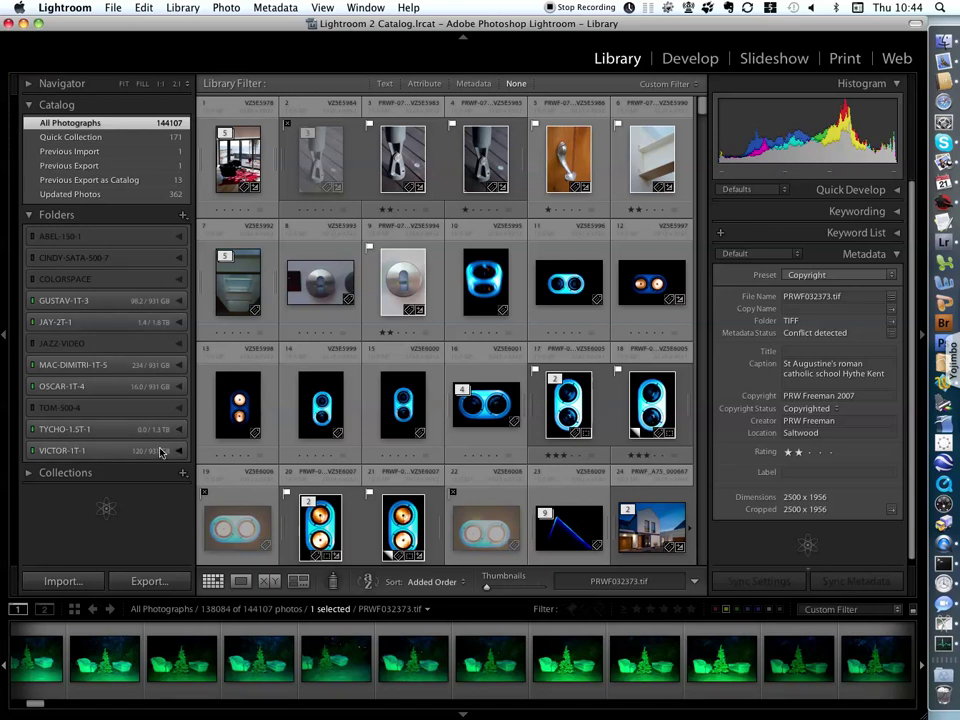
- Expand the JAY-2T-1 volume down to the subfolders of images2010-1, and widen the folder list to show full names
mouse_move(160, 452)
left_click(180, 323)
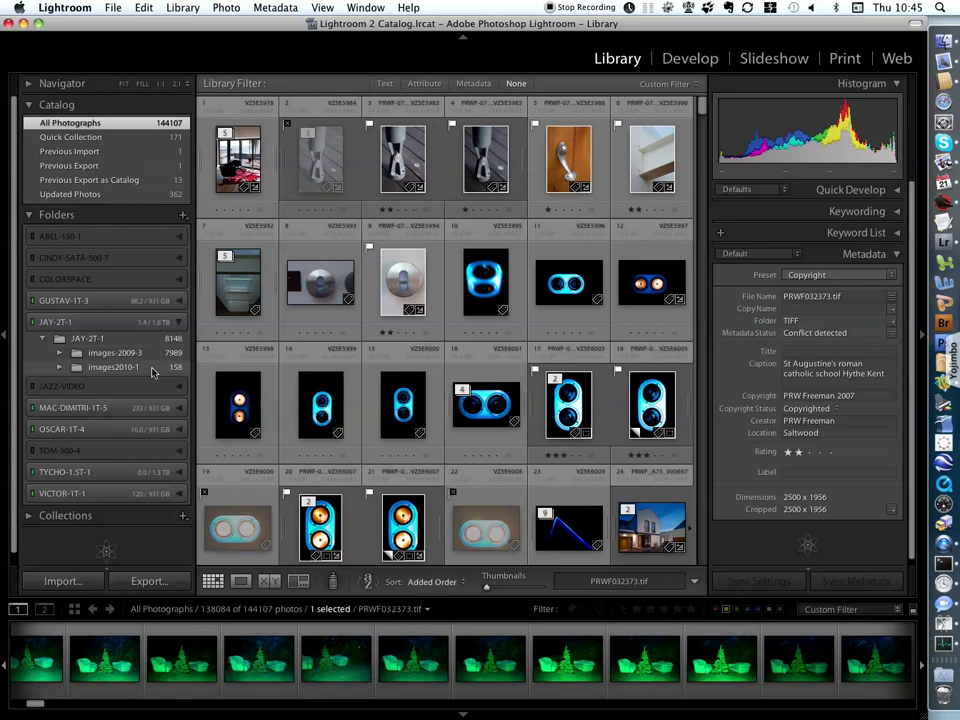
left_click(58, 367)
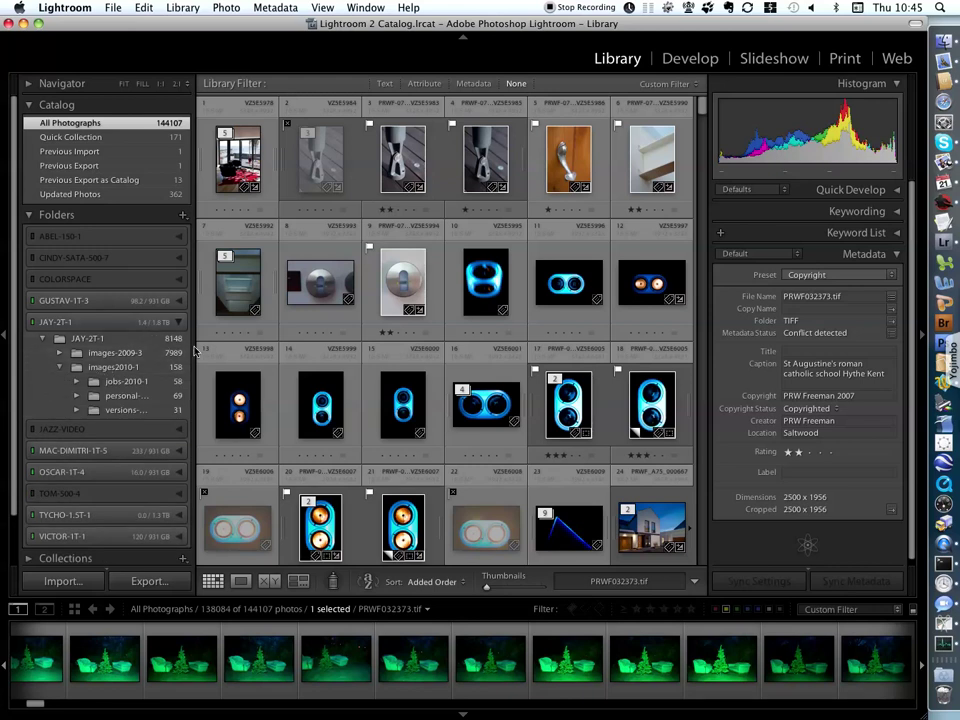
left_click_drag(197, 347, 262, 351)
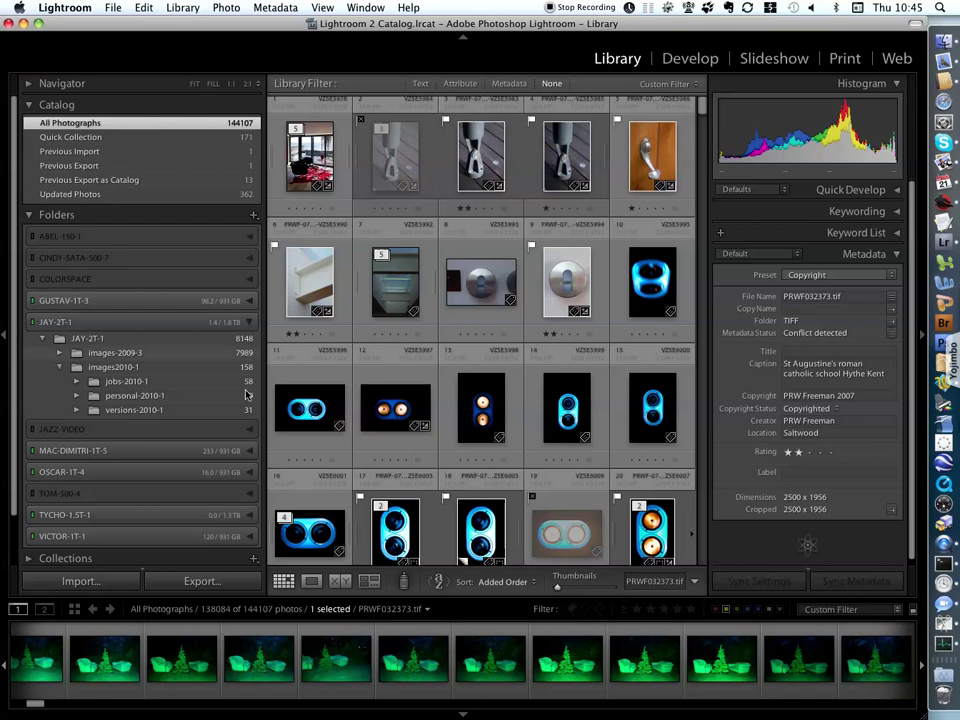
- Expand the OSCAR-1T-4 volume through Images-2008-1 to list the individual job folders in Jobs-2008-1
left_click(248, 472)
scroll(13, 455, "down", 1)
scroll(13, 455, "down", 2)
left_click(38, 430)
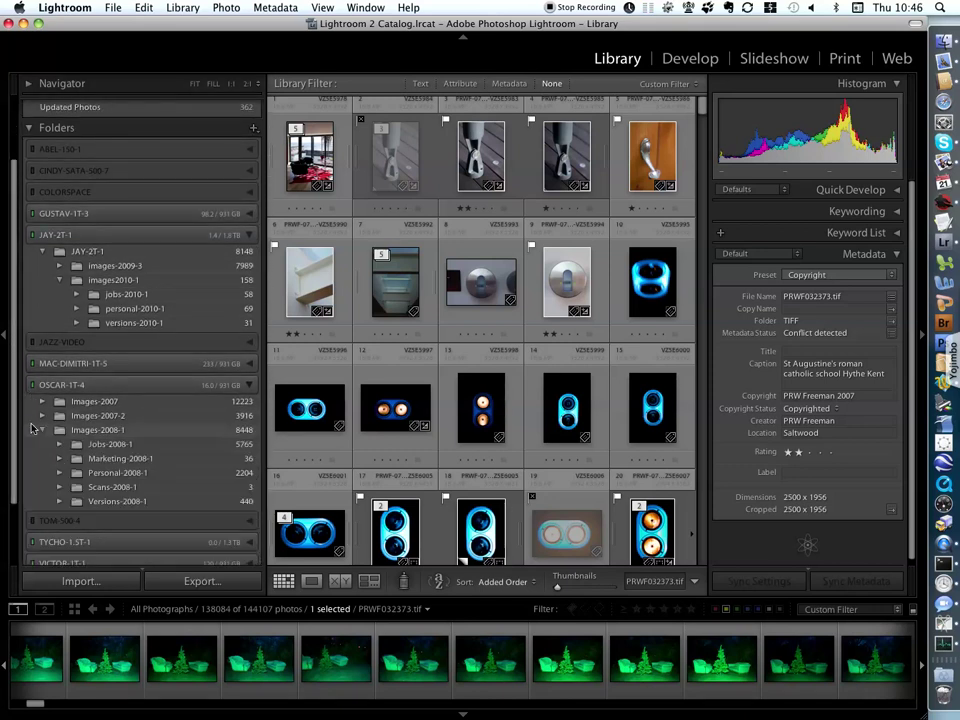
scroll(50, 410, "down", 2)
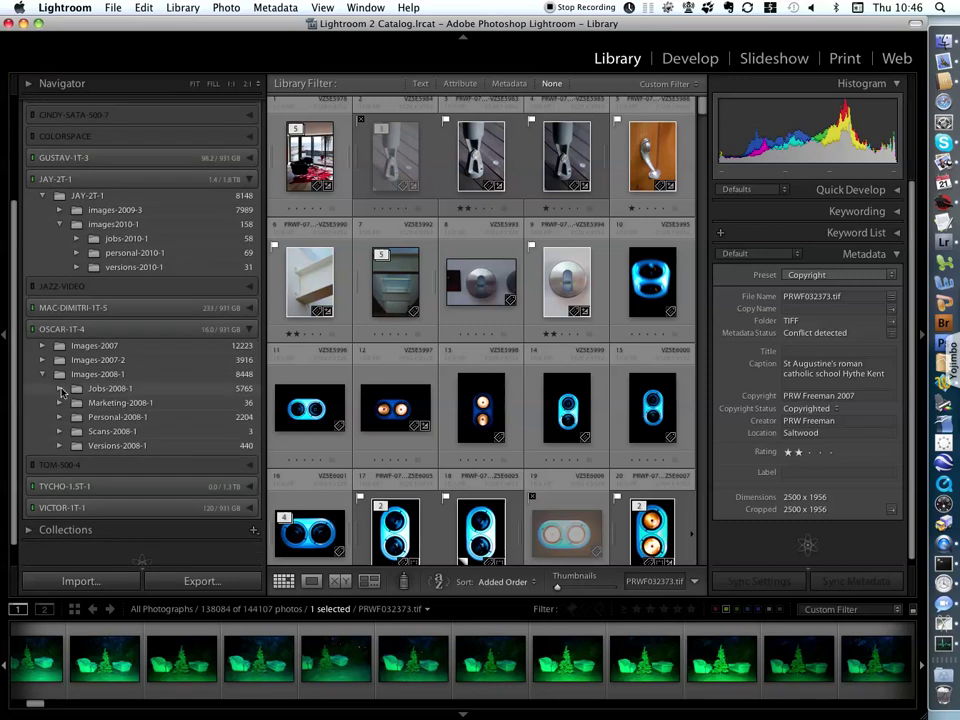
left_click(60, 389)
scroll(13, 386, "down", 4)
scroll(10, 437, "down", 2)
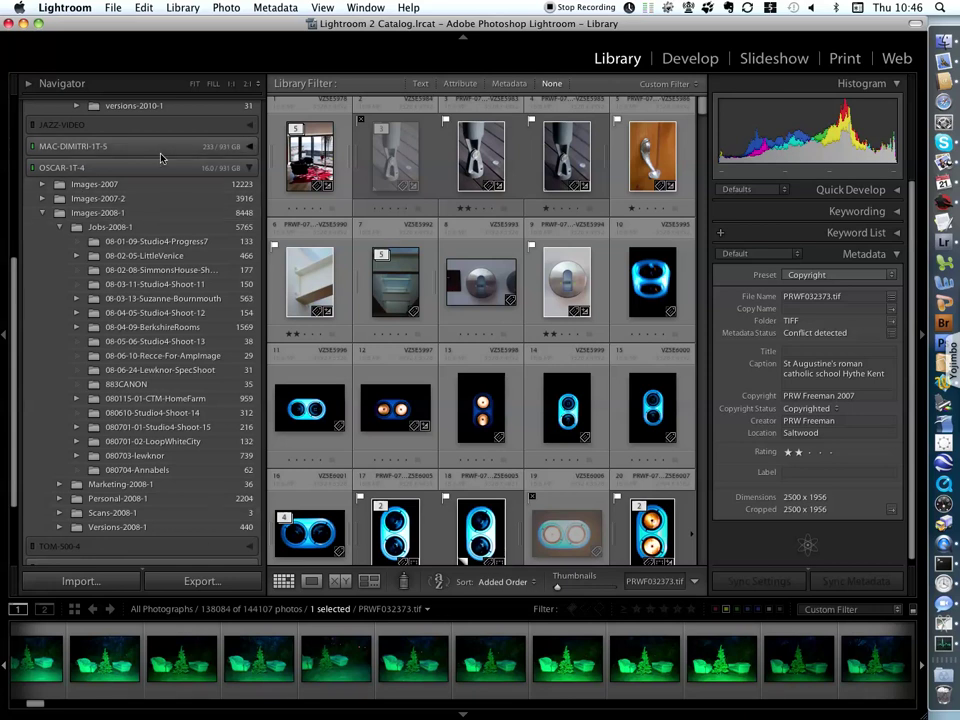
- Show all photos in Images-2008-1 with library filters turned off, and narrow the view to the 08-02-05-LittleVenice job
left_click(157, 216)
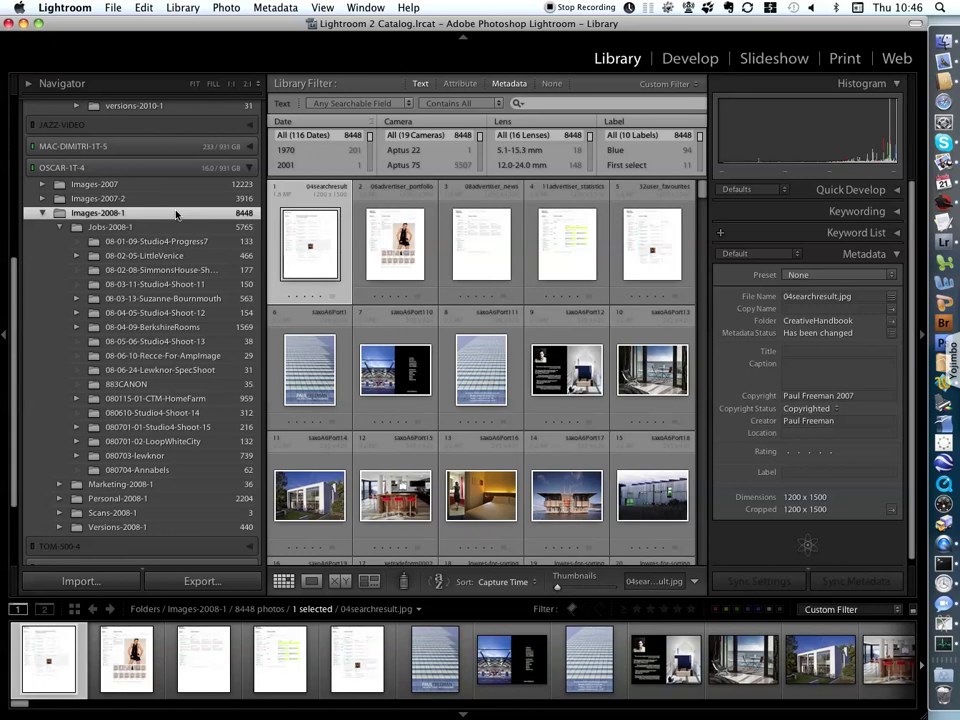
key("super+l")
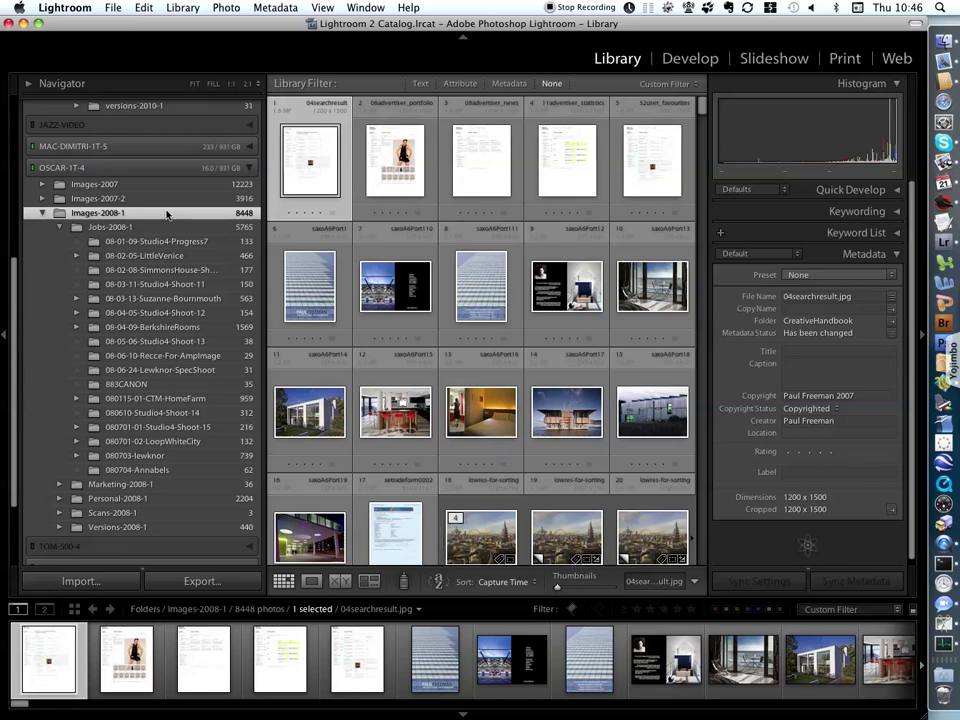
left_click(115, 257)
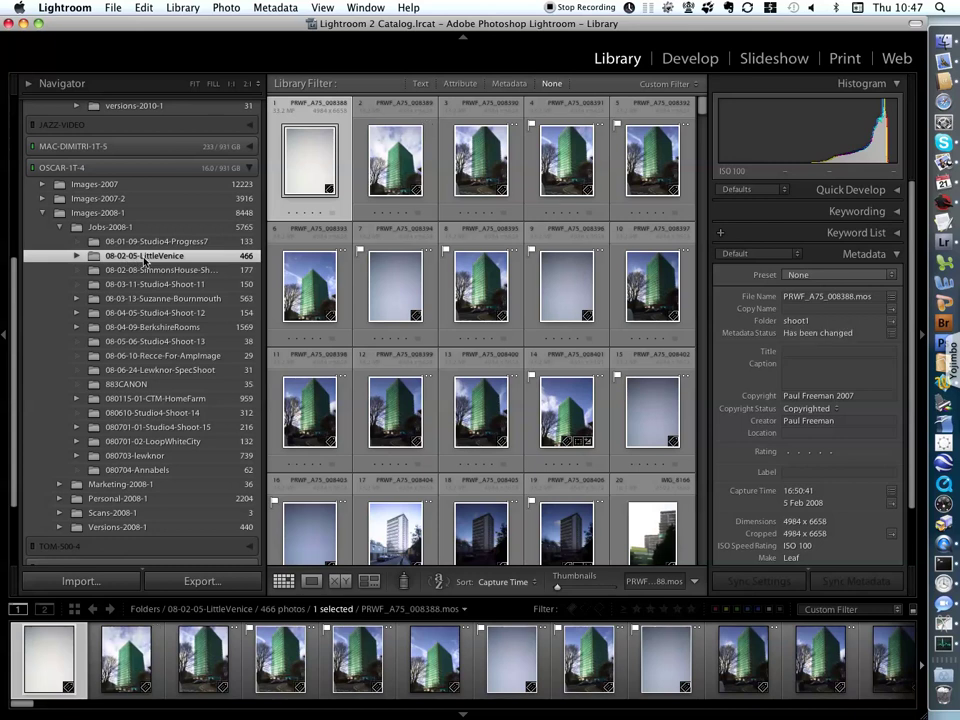
- Expand the LittleVenice job folder and look through the photos of shoot3-scaffolds, shoot2 and shoot1
left_click(77, 257)
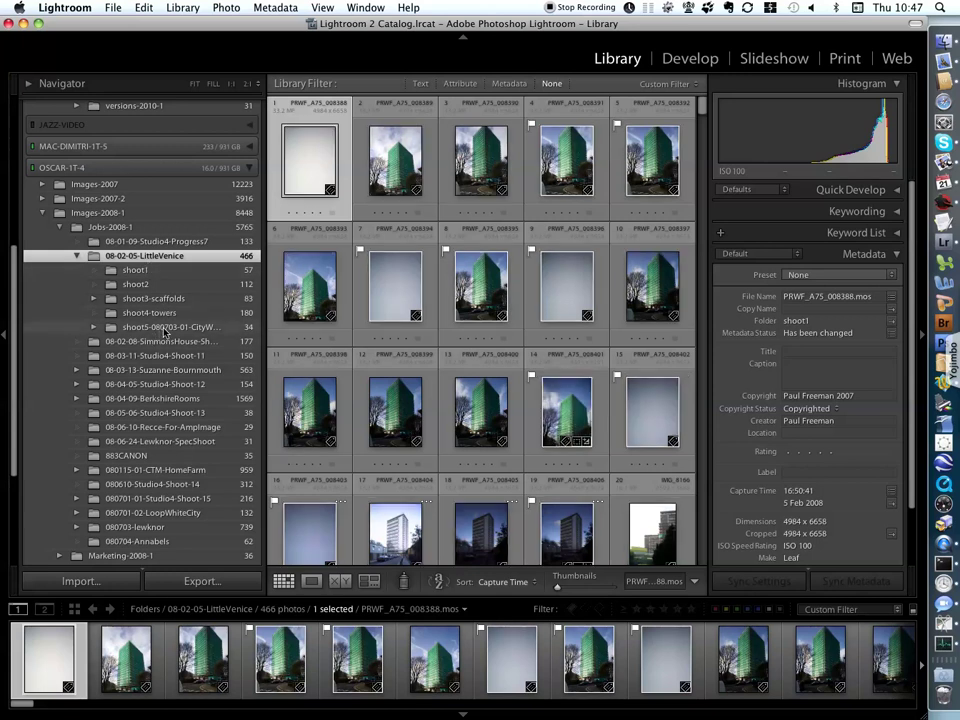
left_click(150, 299)
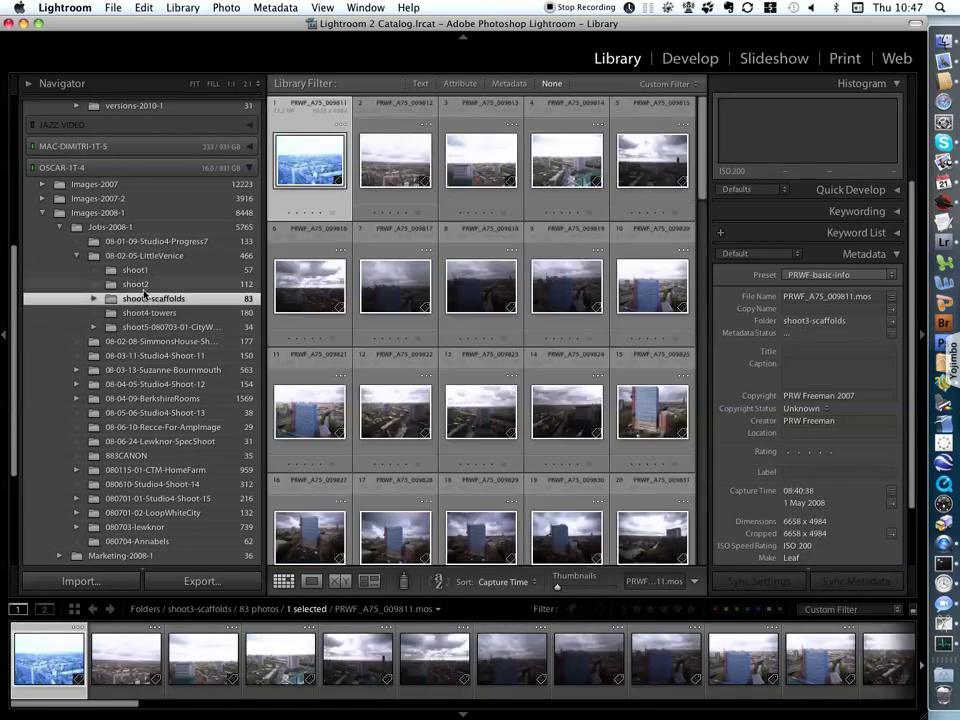
left_click(132, 284)
left_click(140, 271)
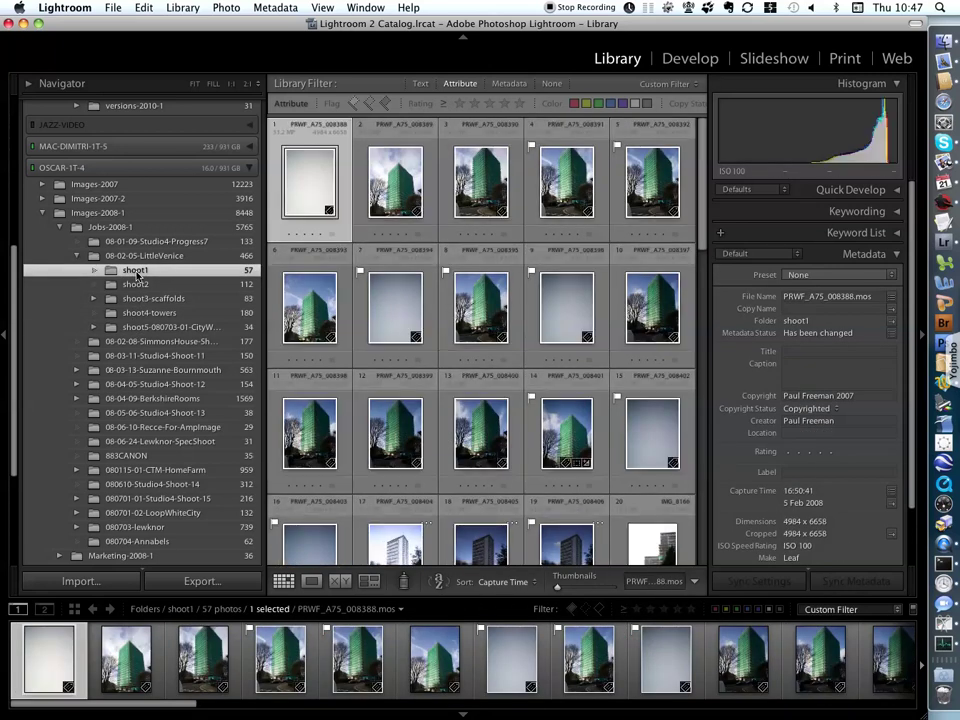
scroll(677, 403, "down", 15)
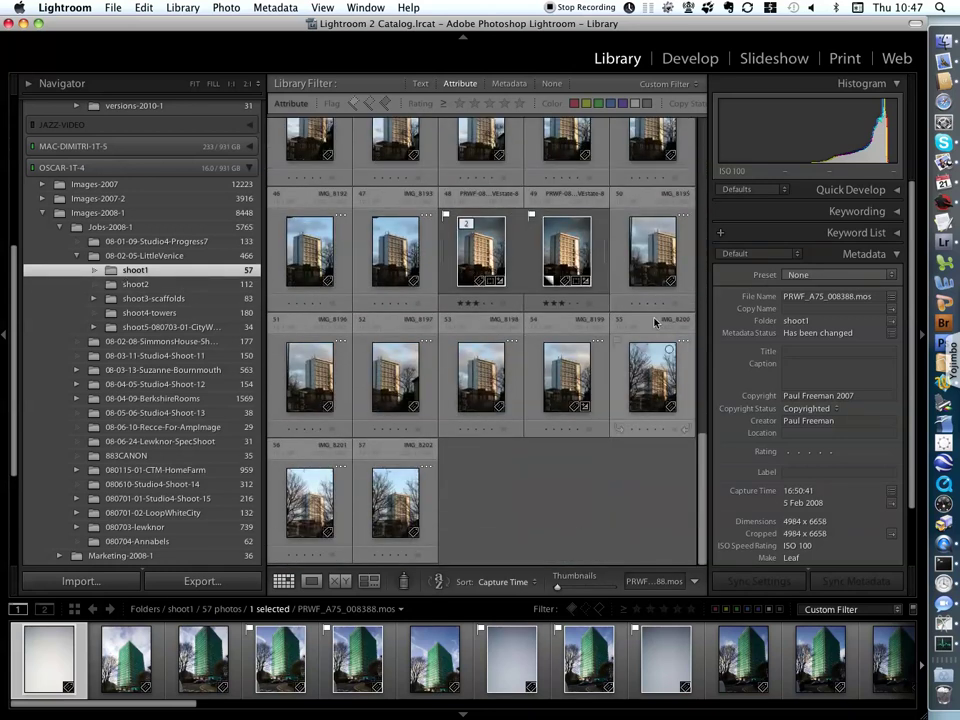
scroll(626, 230, "up", 15)
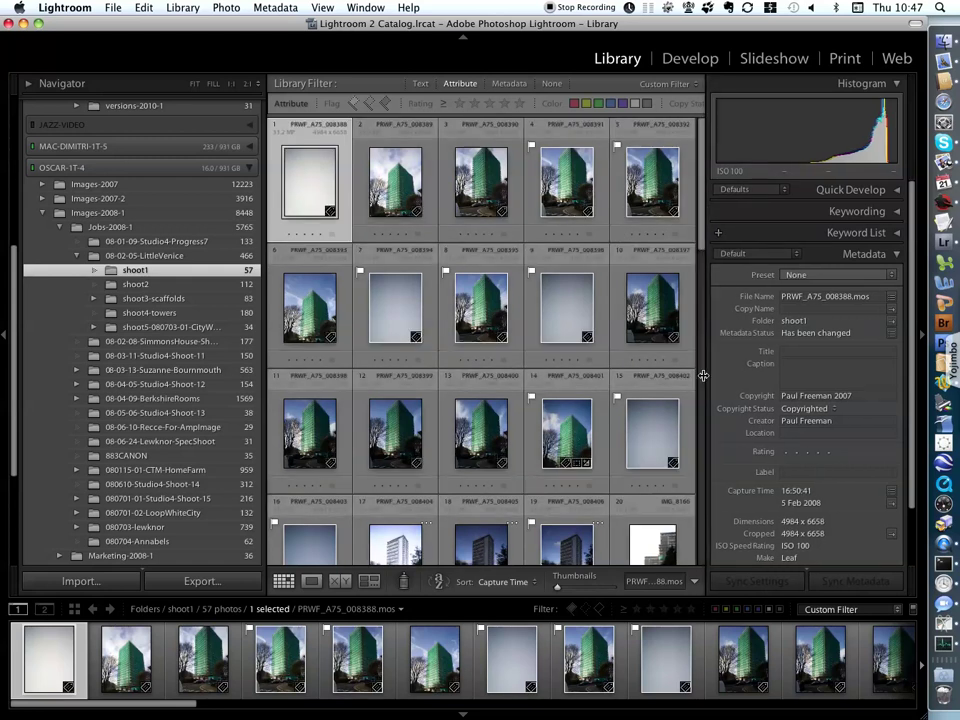
- Widen the thumbnail grid and filter shoot1 to flagged photos, clearing the filter after viewing them
left_click_drag(706, 374, 720, 369)
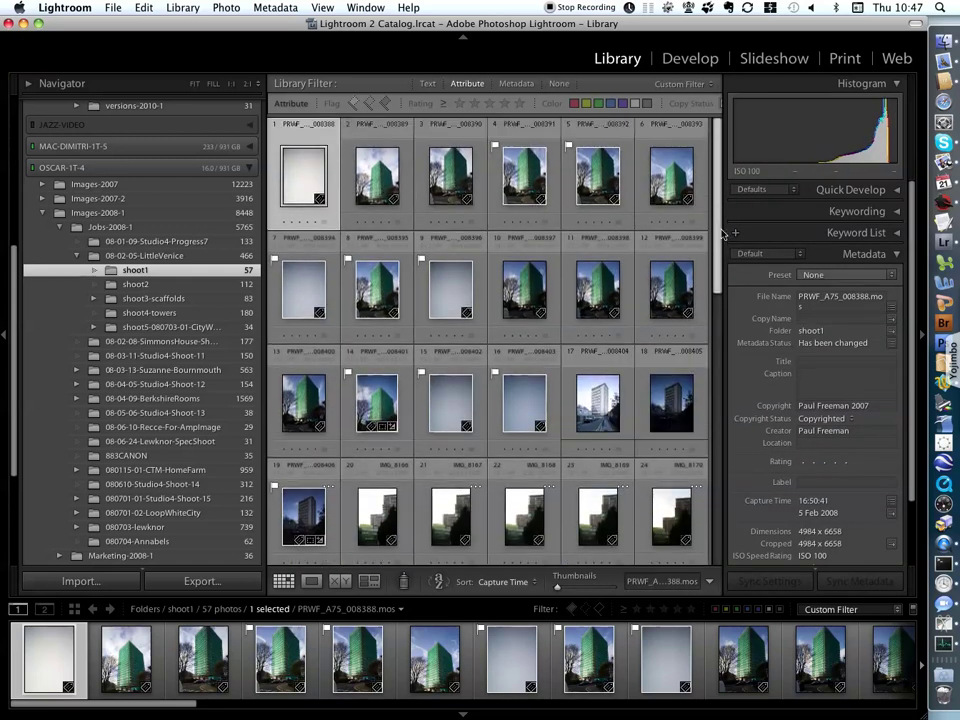
left_click(571, 608)
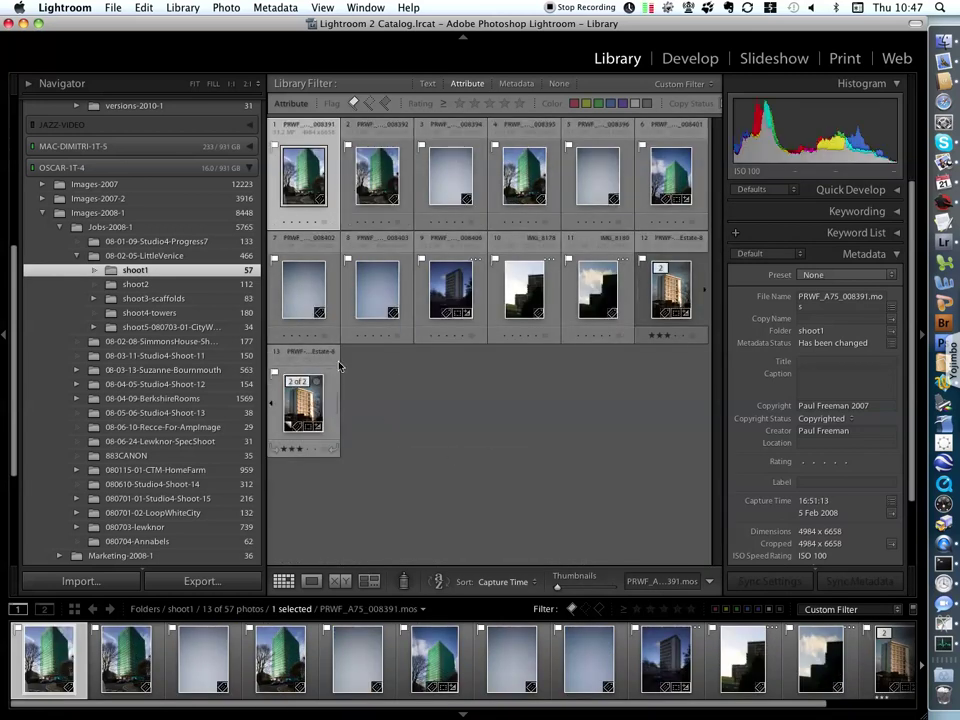
left_click(568, 607)
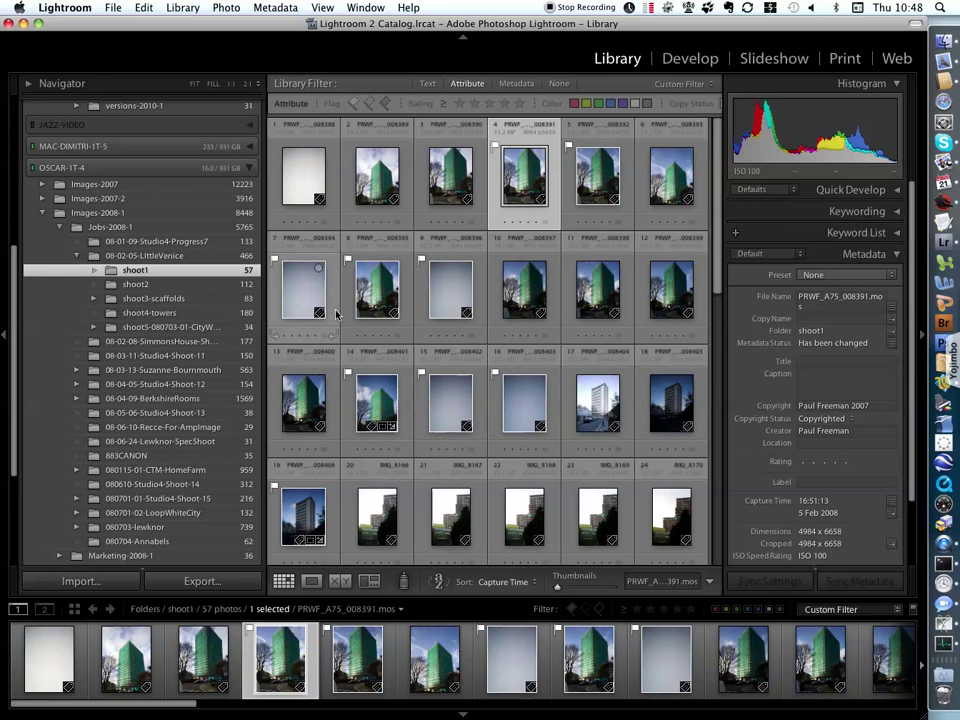
- Collapse the OSCAR-1T-4 and JAY-2T-1 volumes, and switch from the folder list to the Collections list
left_click(250, 171)
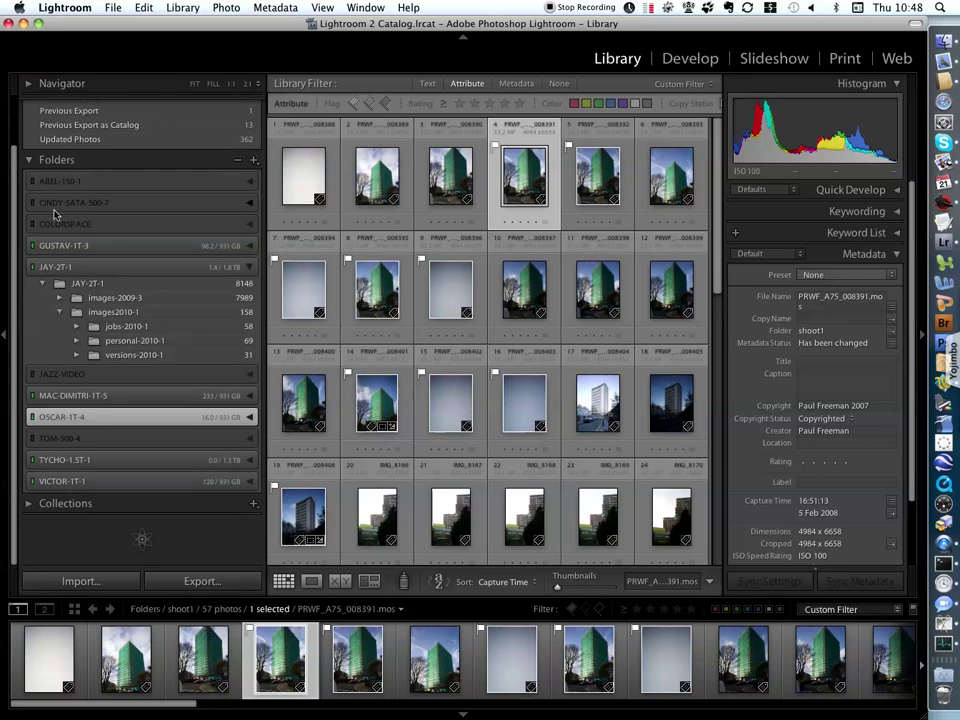
left_click(249, 267)
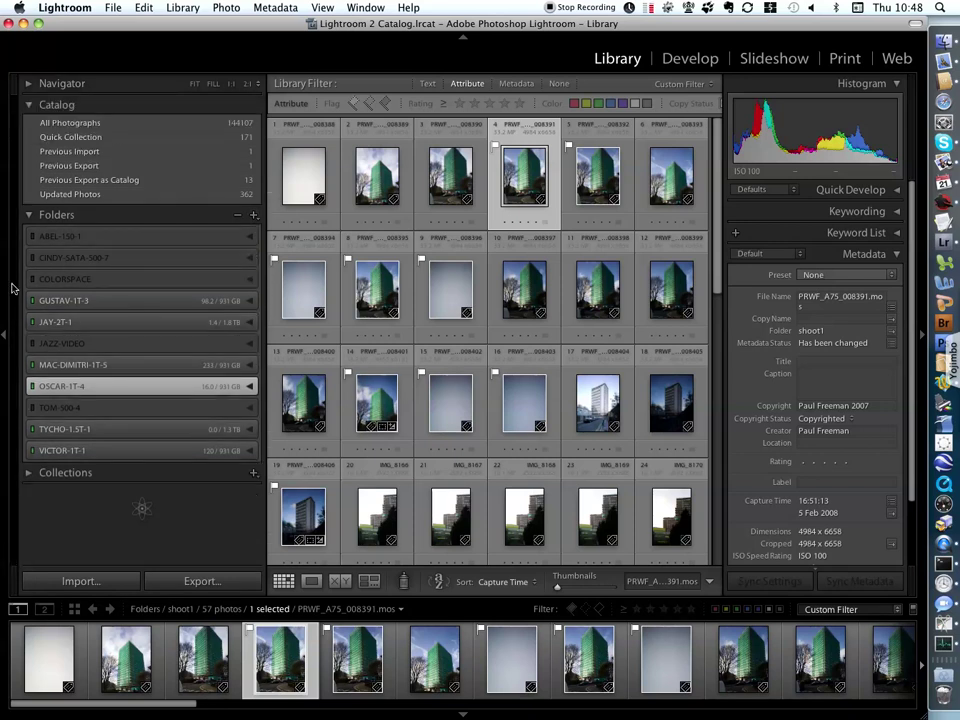
left_click(28, 216)
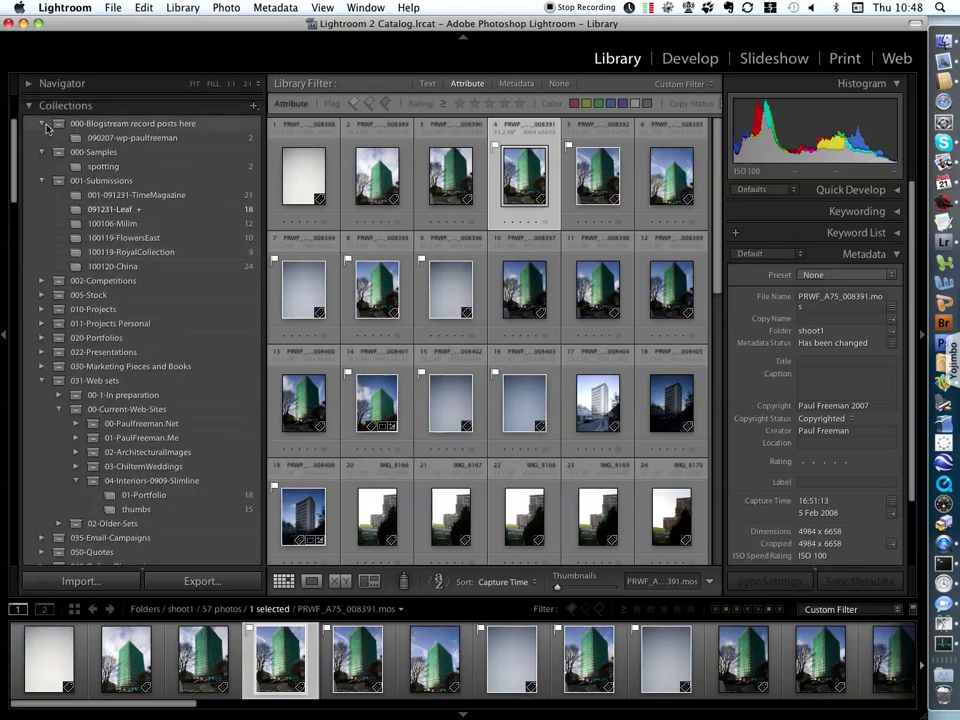
- Collapse the collection sets 000-Blogstream record posts here, 000-Samples, 001-Submissions, 031-Web sets, 2006 and 2007
scroll(18, 128, "up", 3)
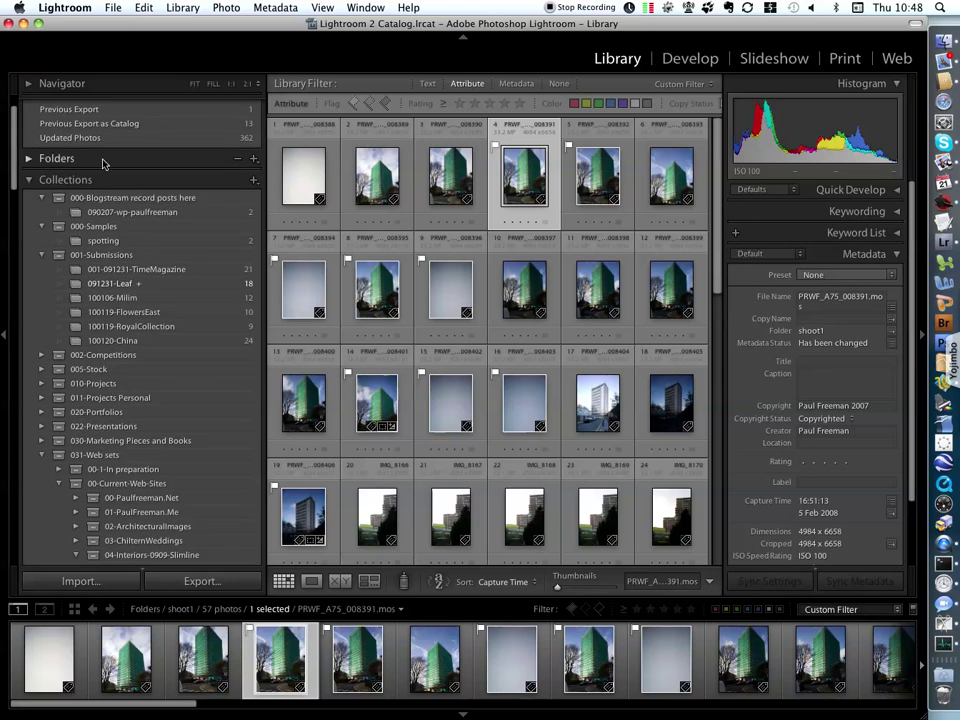
left_click(41, 197)
left_click(41, 212)
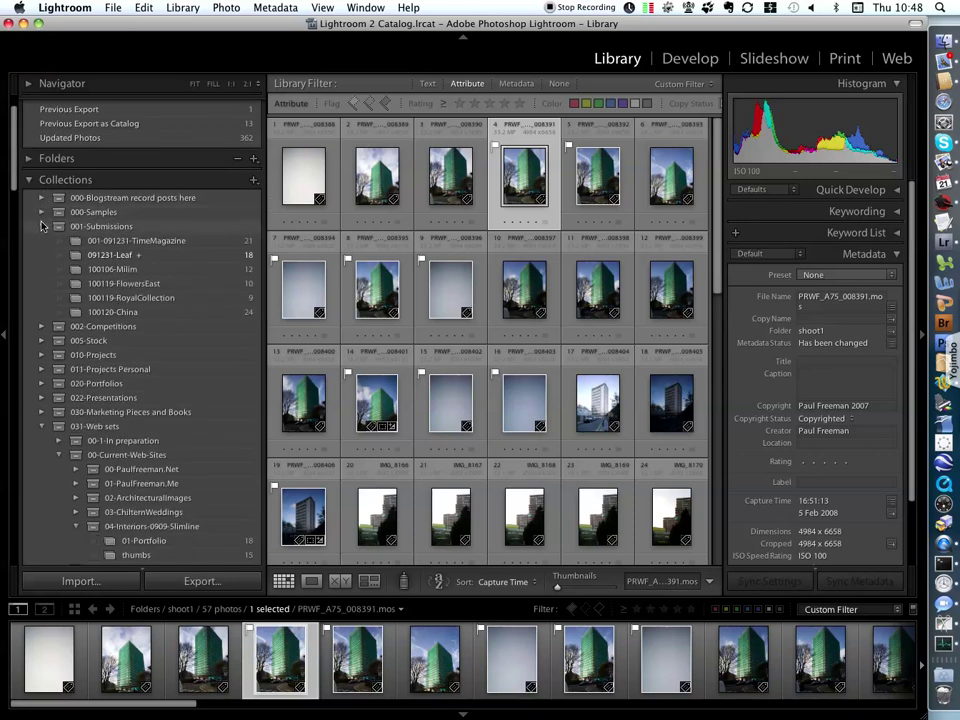
left_click(42, 226)
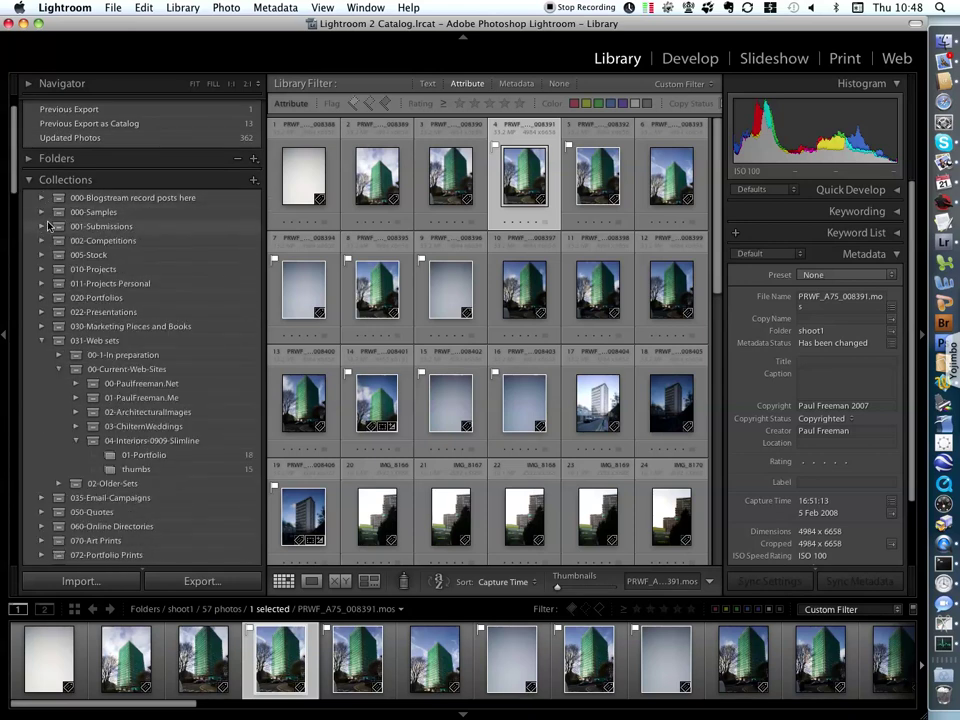
left_click(42, 340)
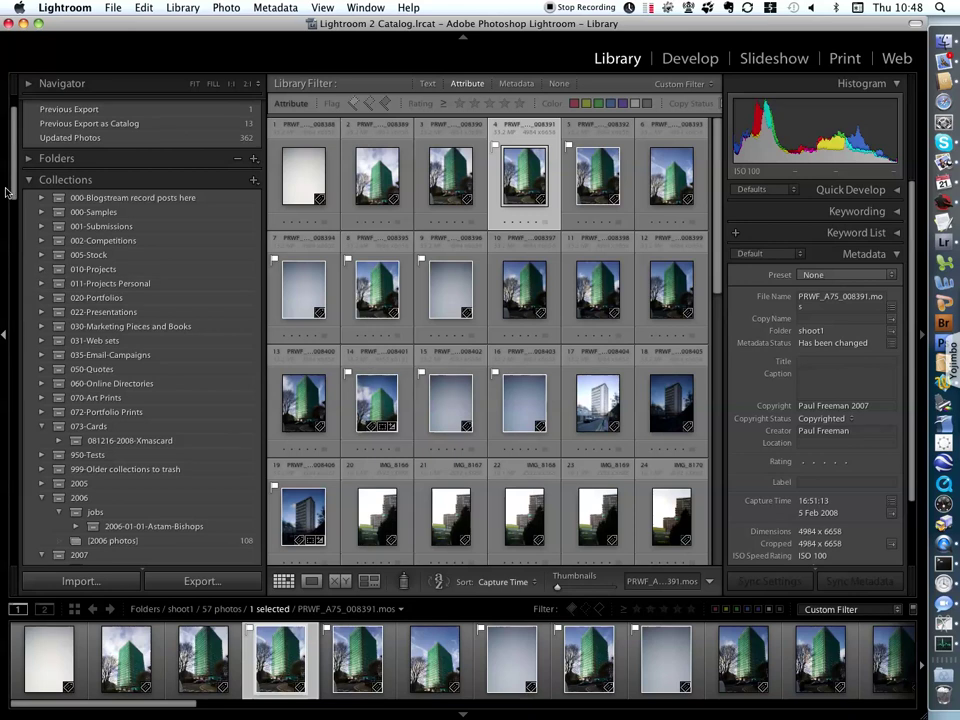
scroll(12, 145, "down", 3)
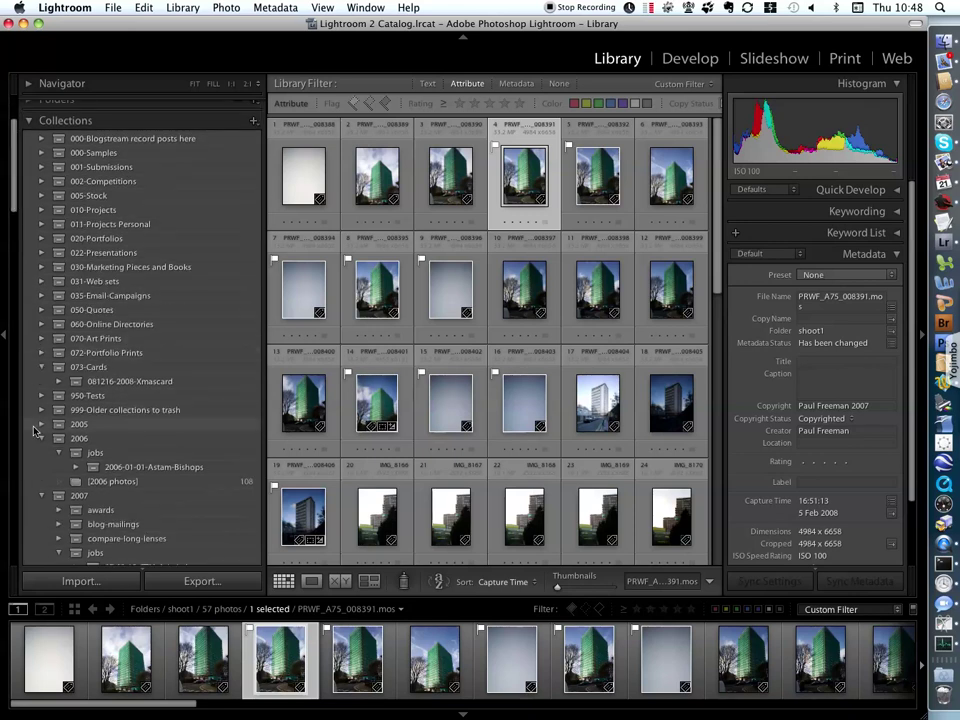
left_click(41, 438)
left_click(41, 452)
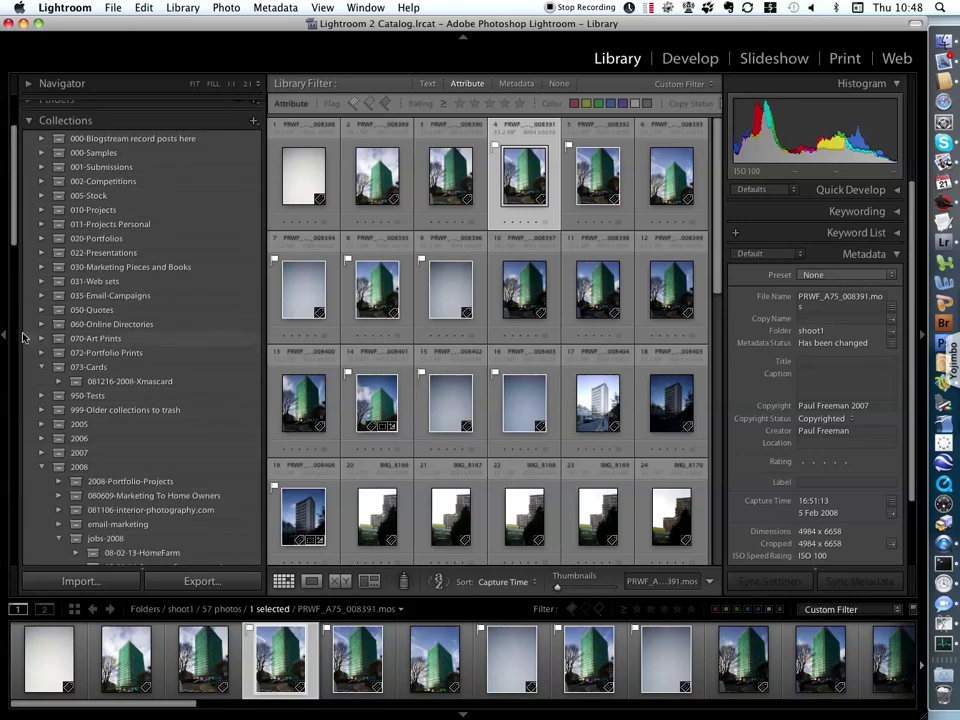
- Expand the 002-Competitions collection set to list its contents
scroll(45, 240, "up", 5)
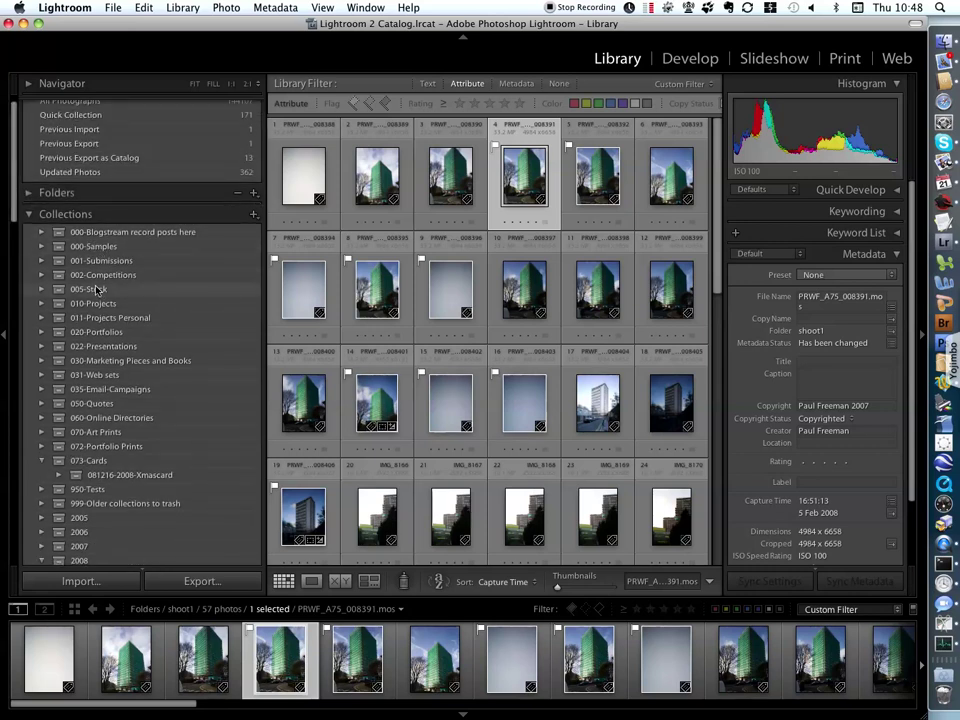
left_click(40, 276)
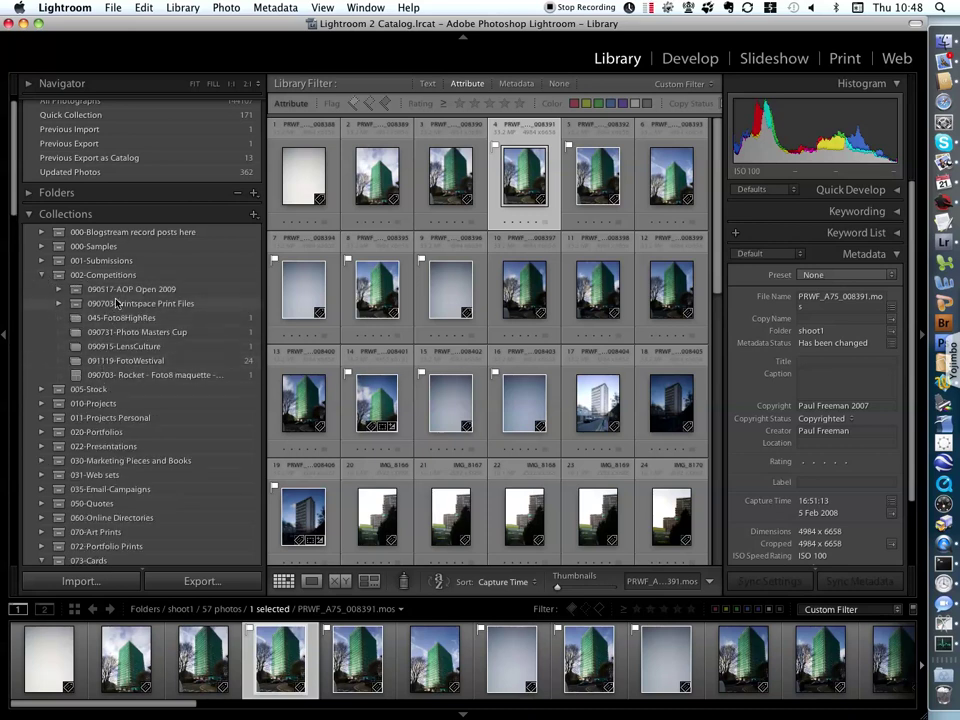
- Collapse the 002-Competitions collection set and the 08-09-21-Bournemouth set inside jobs-2008
left_click(43, 278)
scroll(12, 230, "down", 3)
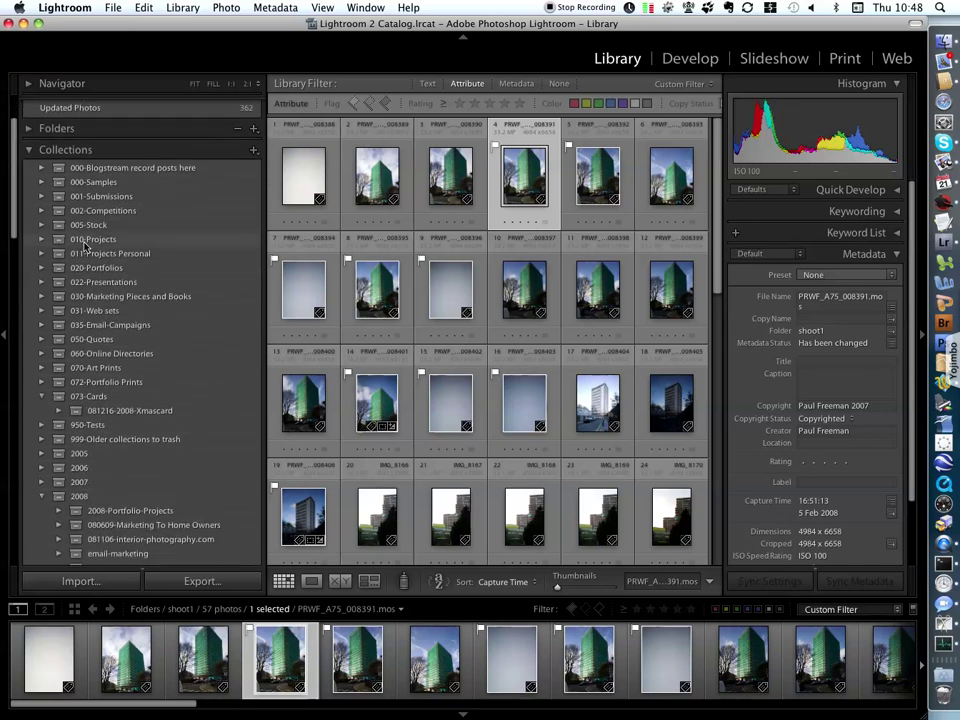
scroll(12, 238, "down", 2)
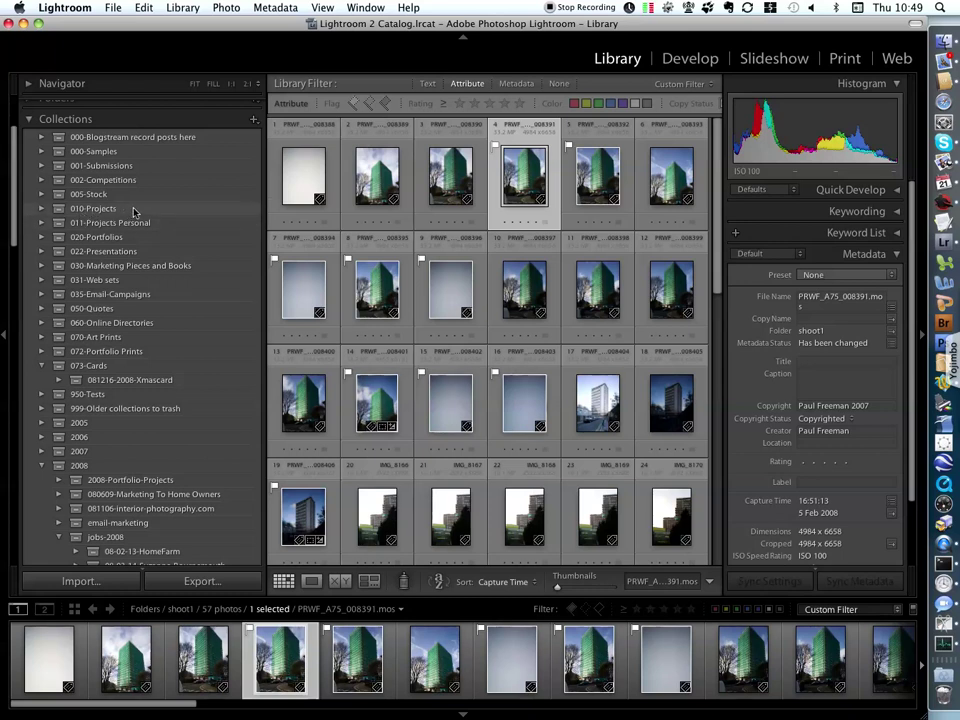
scroll(15, 165, "down", 4)
scroll(5, 257, "down", 5)
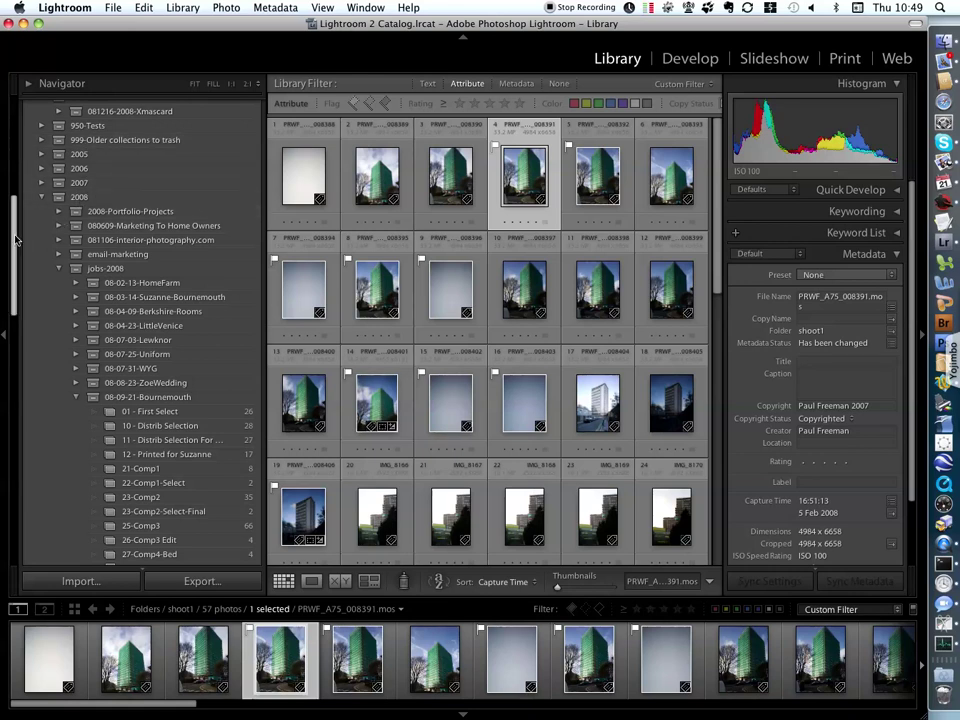
left_click_drag(15, 233, 47, 283)
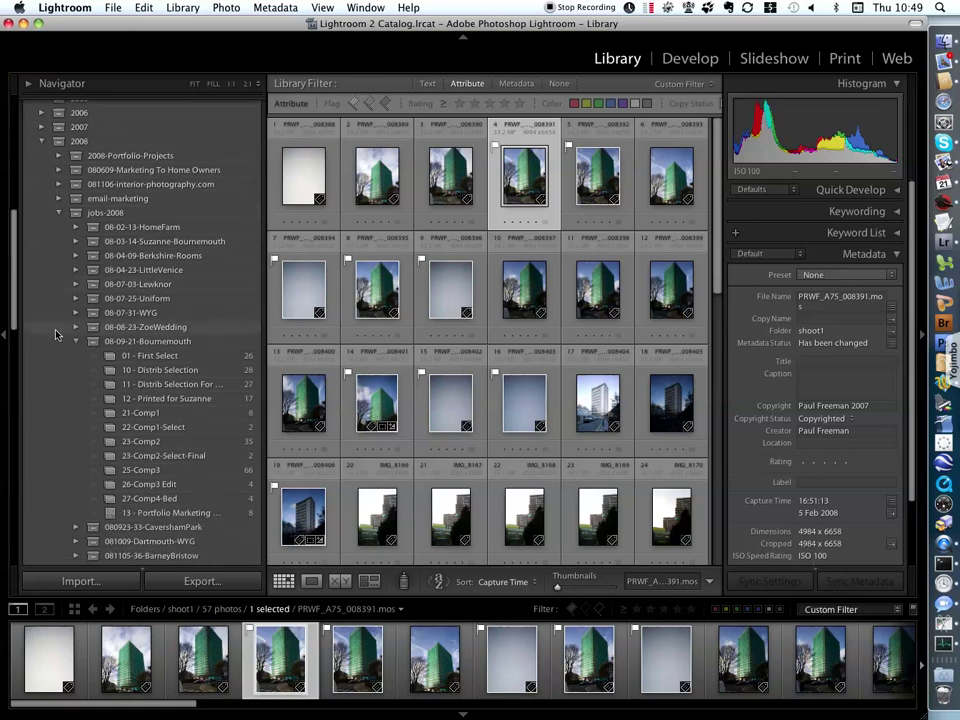
left_click(75, 342)
scroll(17, 317, "down", 2)
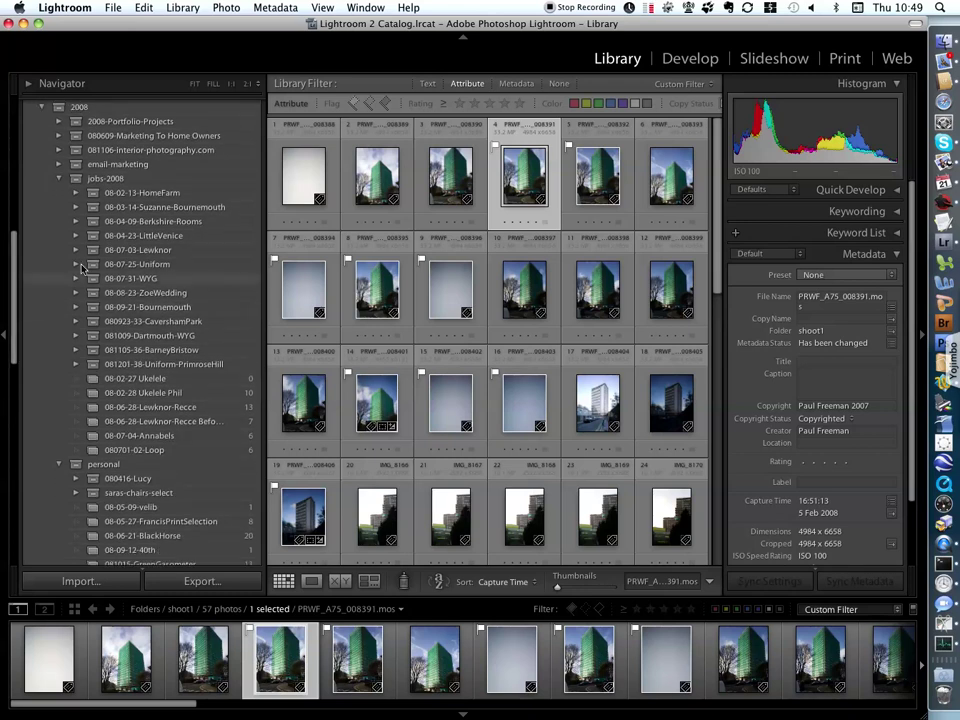
- Show the 08-04-23-LittleVenice job's photos and expand both that set and its 00-Workflow set
left_click(124, 237)
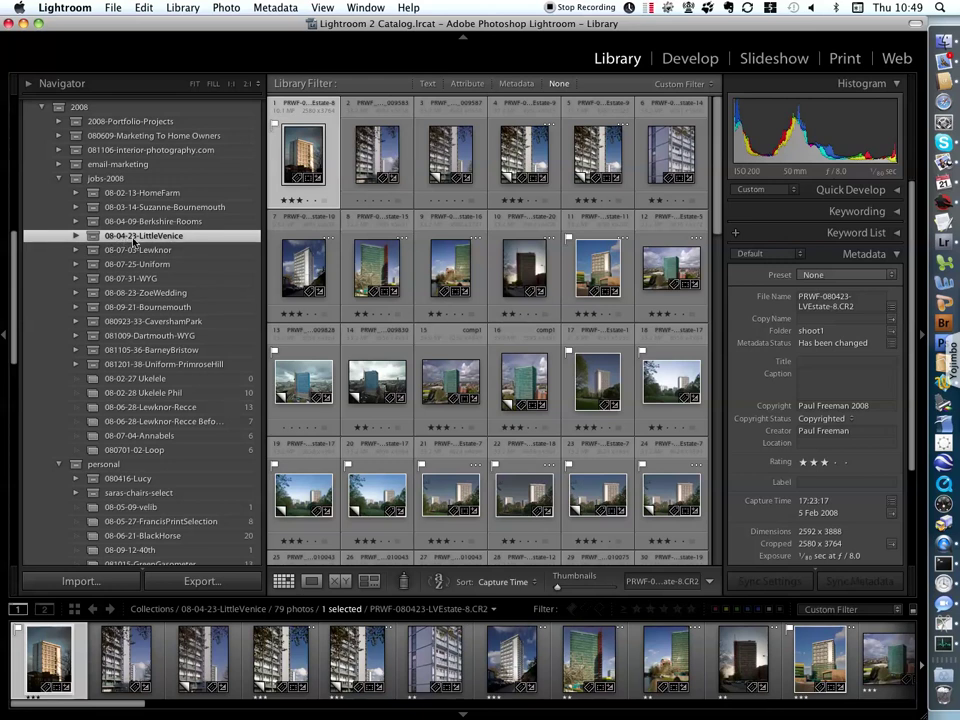
left_click(76, 237)
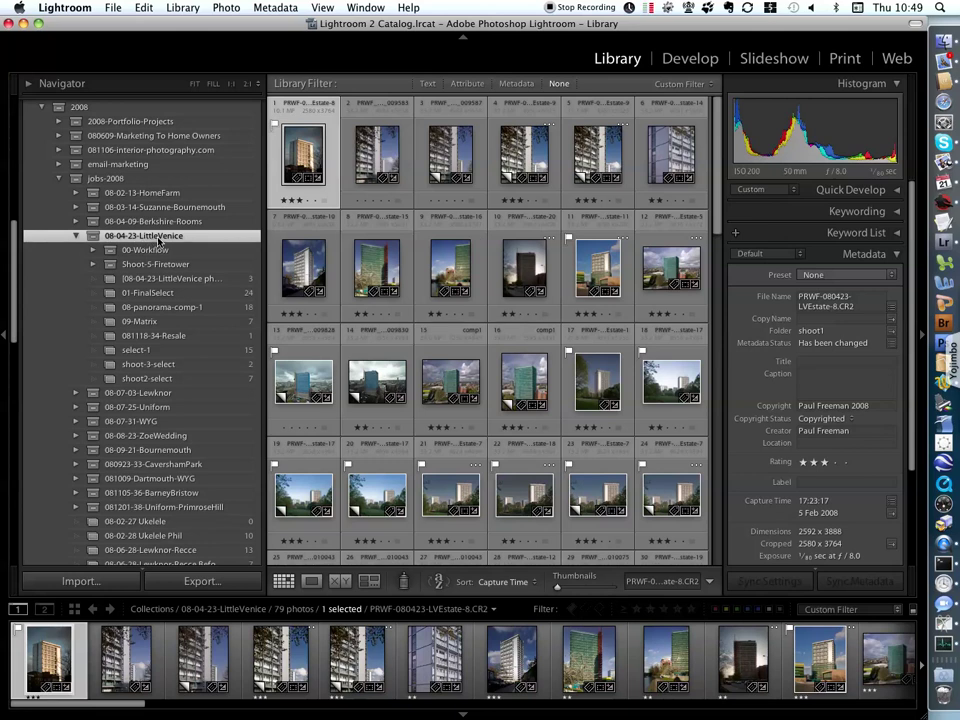
left_click(150, 251)
left_click(92, 251)
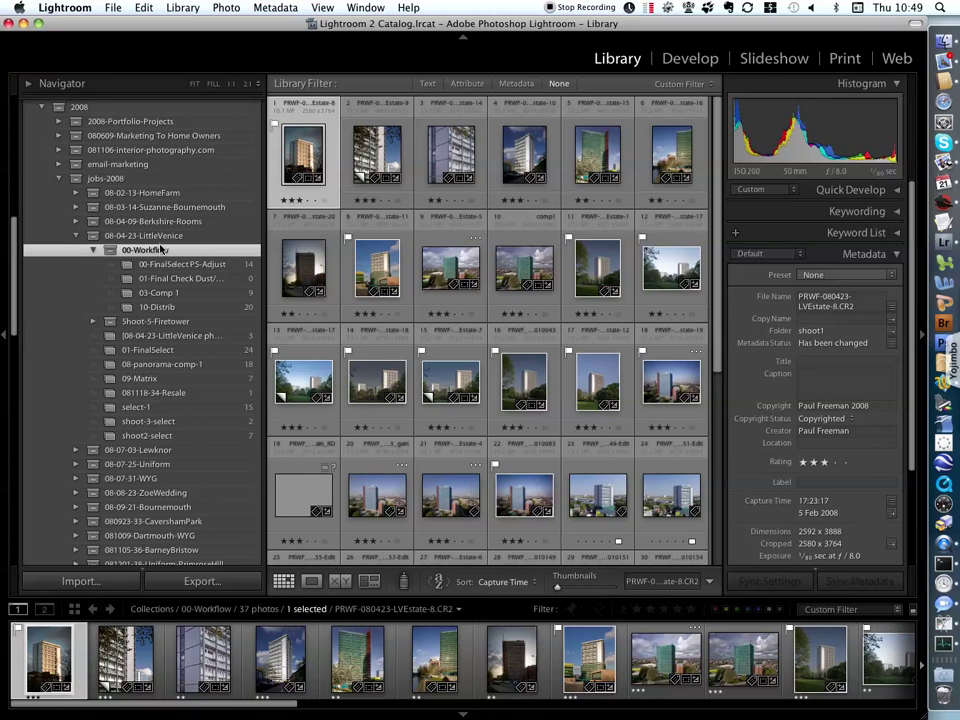
- View the LittleVenice collections select-1, shoot-3-select, shoot2-select and 081118-34-Resale
left_click(137, 408)
left_click(137, 421)
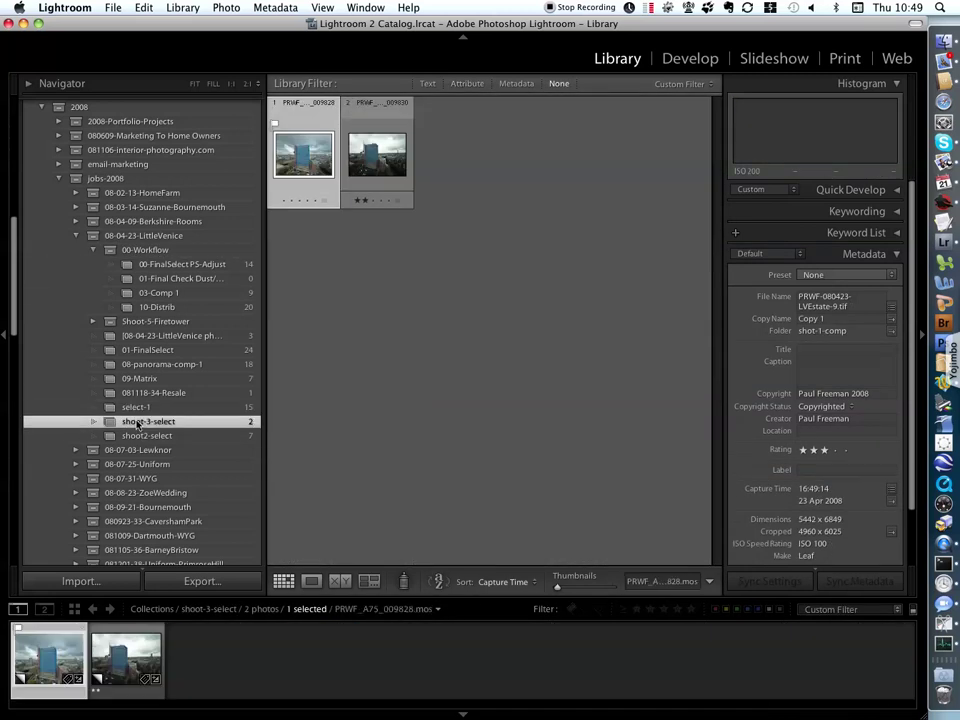
left_click(131, 436)
left_click(133, 407)
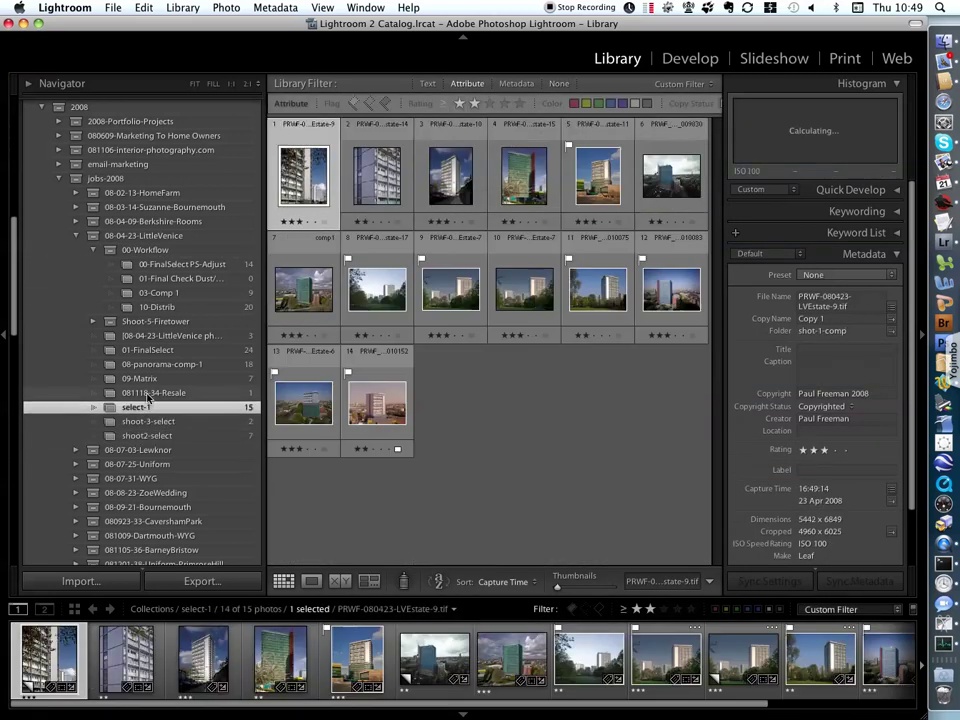
left_click(133, 393)
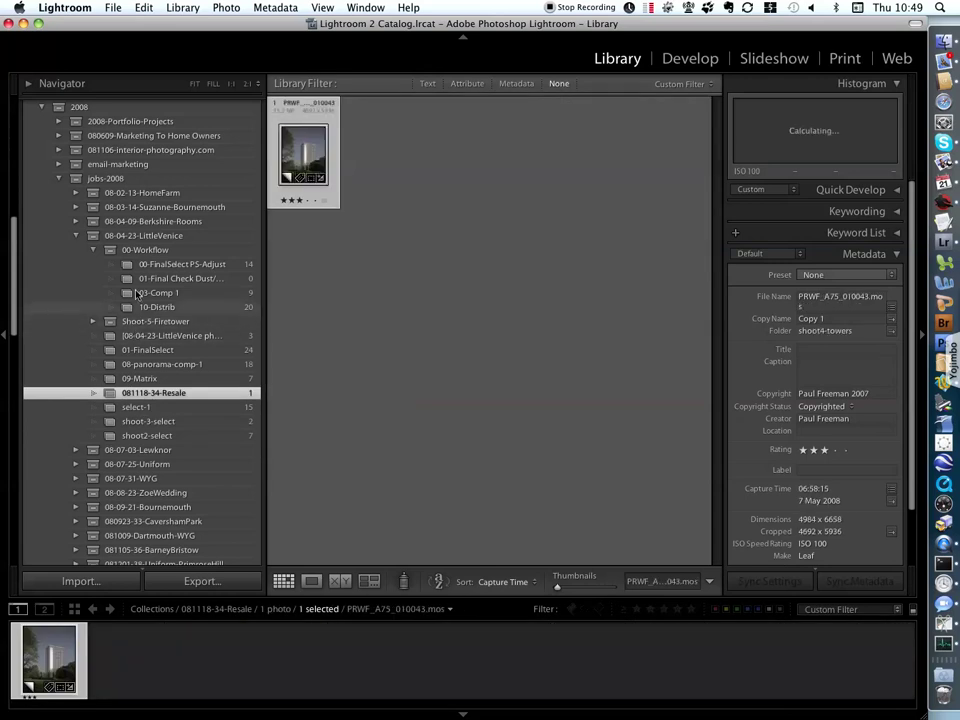
- Review the 00-Workflow set and its collections 10-Distrib, 00-FinalSelect PS-Adjust, 01-Final Check Dust/Colour and 03-Comp 1
left_click(140, 250)
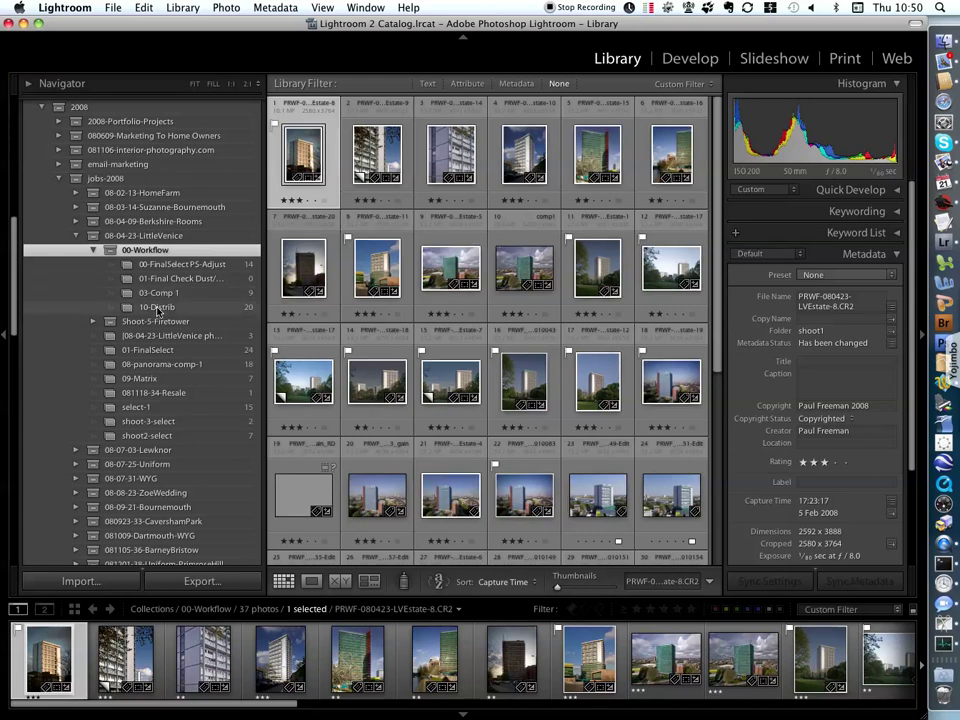
left_click(157, 308)
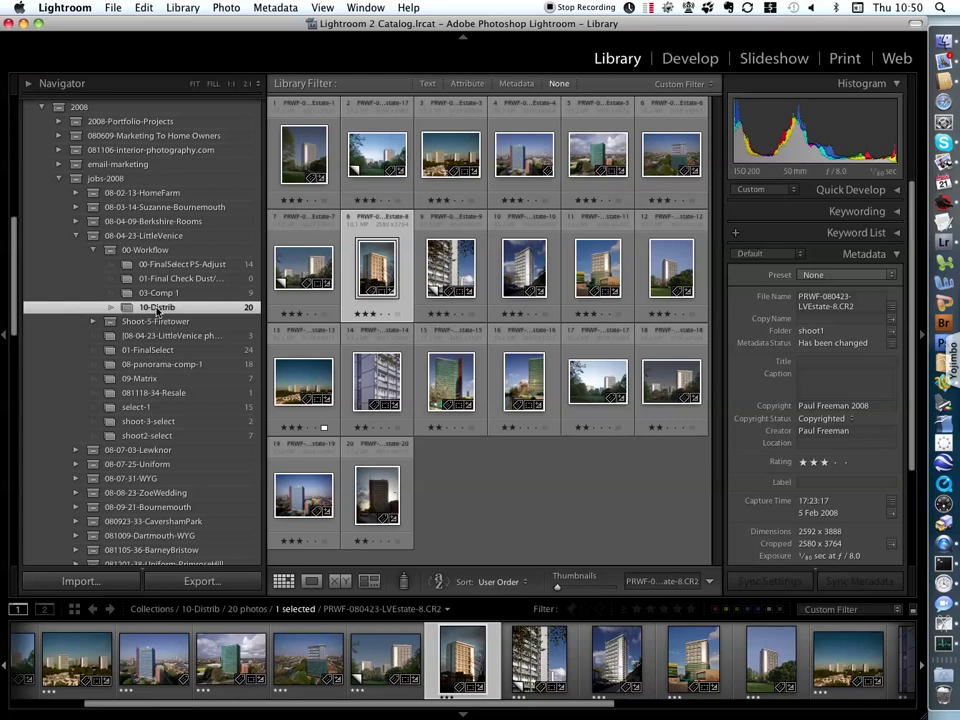
left_click(155, 264)
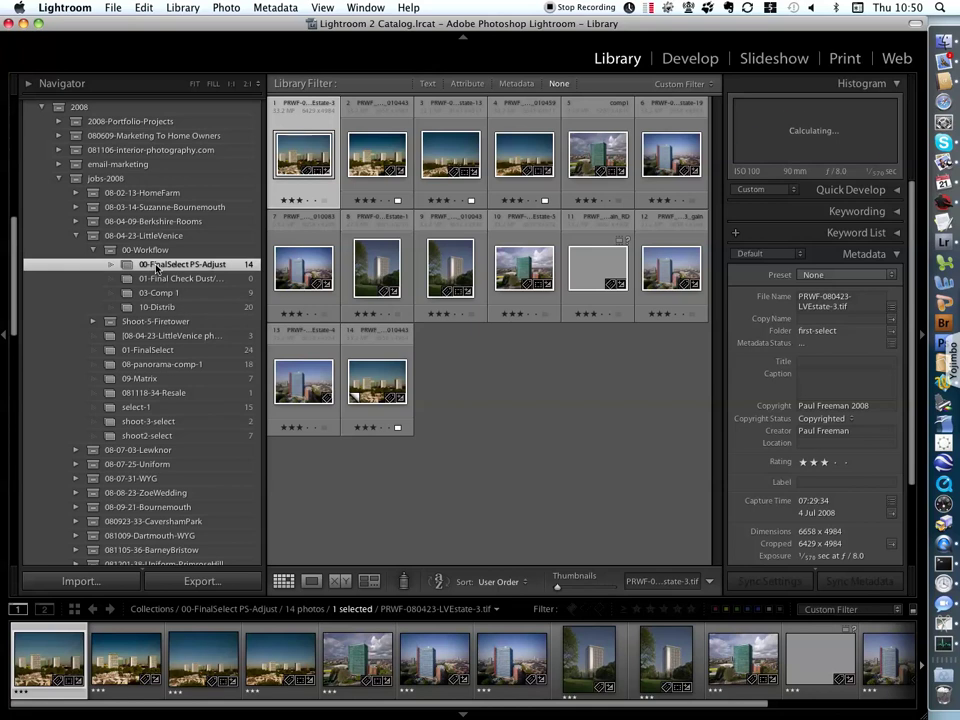
left_click(157, 278)
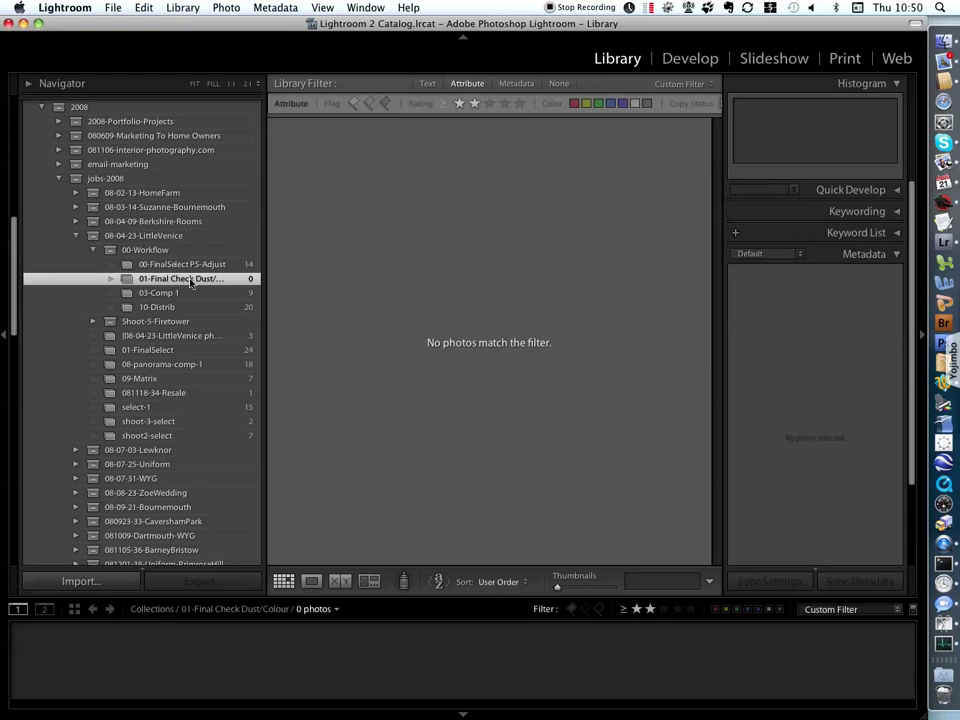
left_click(172, 292)
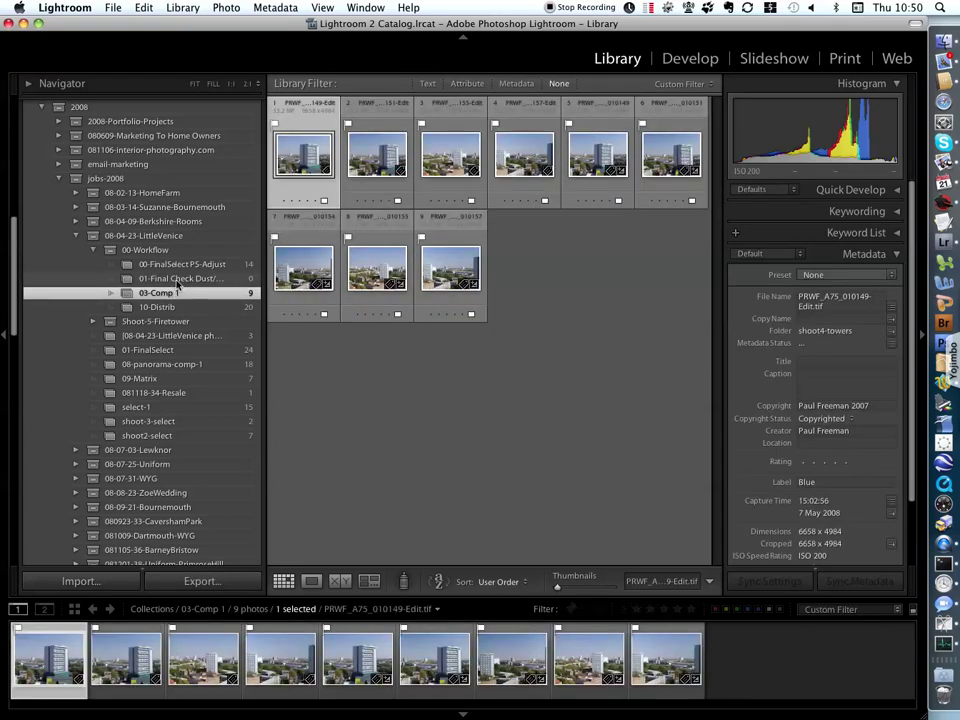
- Open the export settings for the first photo in 10-Distrib and set the export destination to Files on CD/DVD
left_click(163, 307)
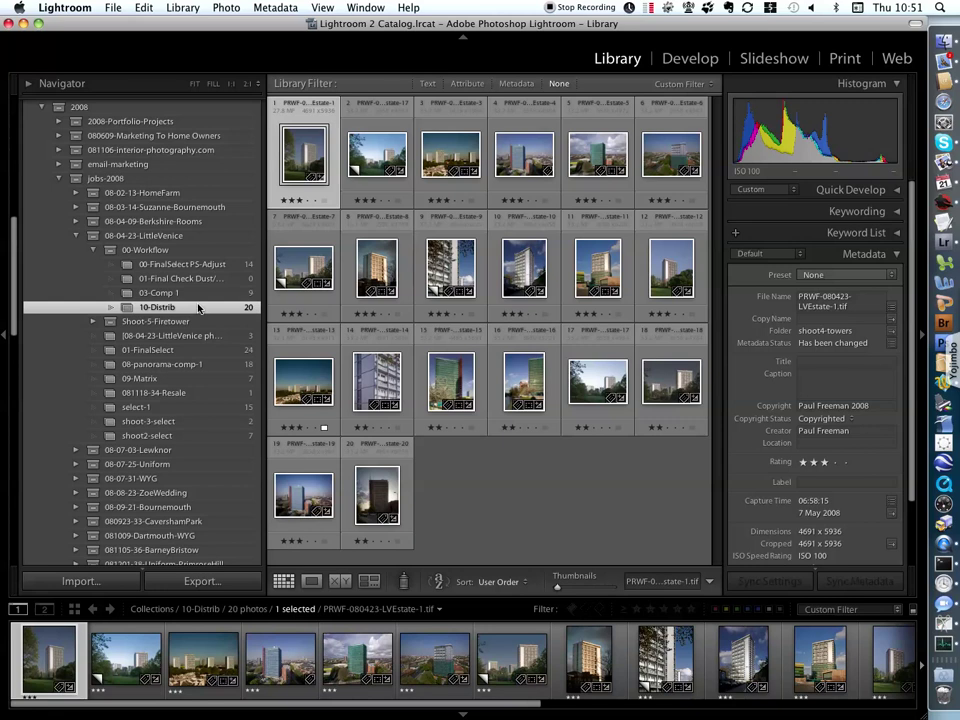
left_click(196, 584)
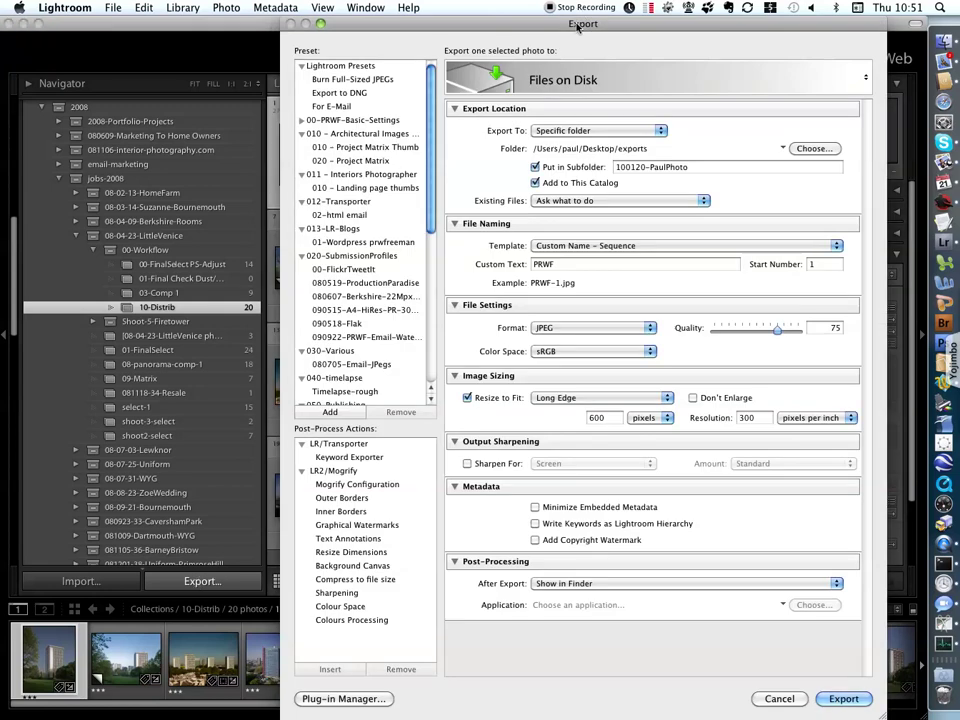
left_click(610, 76)
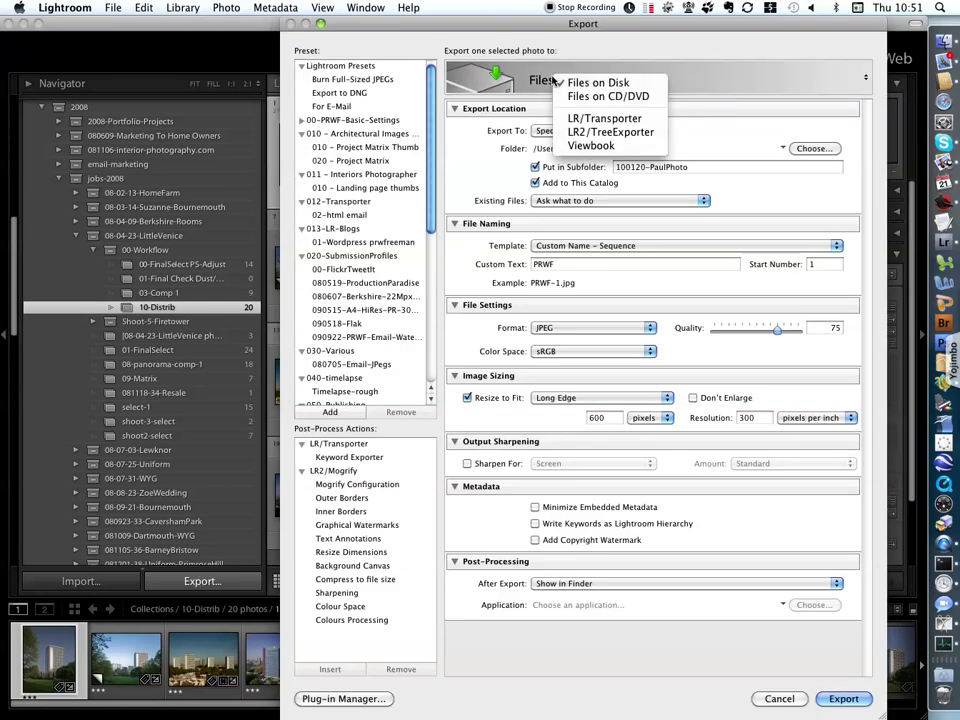
key("Escape")
left_click(625, 80)
left_click(625, 96)
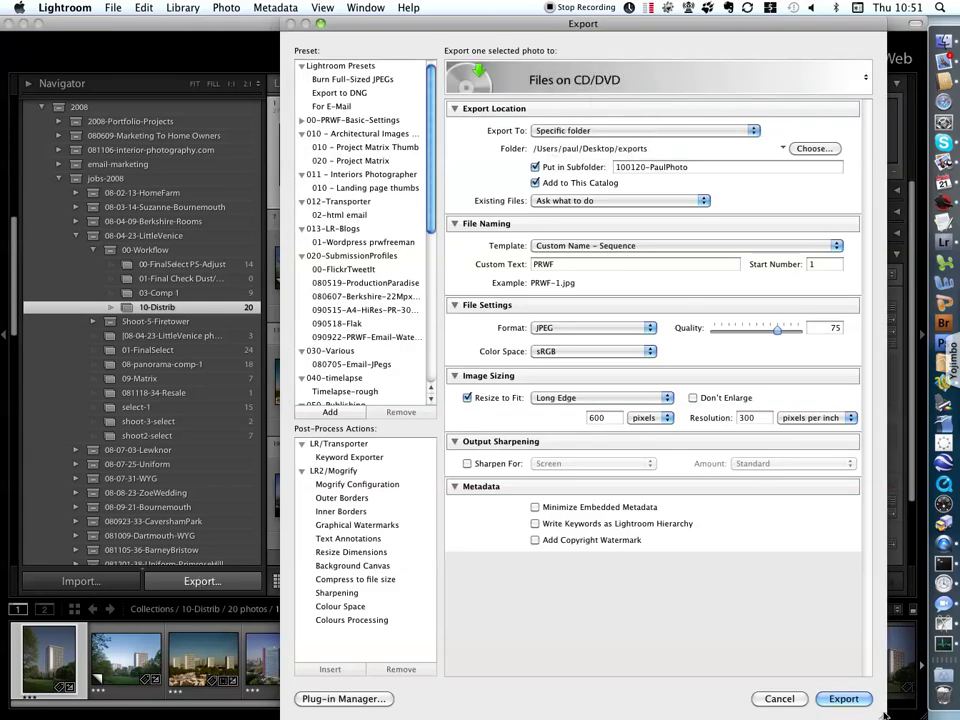
left_click_drag(365, 27, 339, 167)
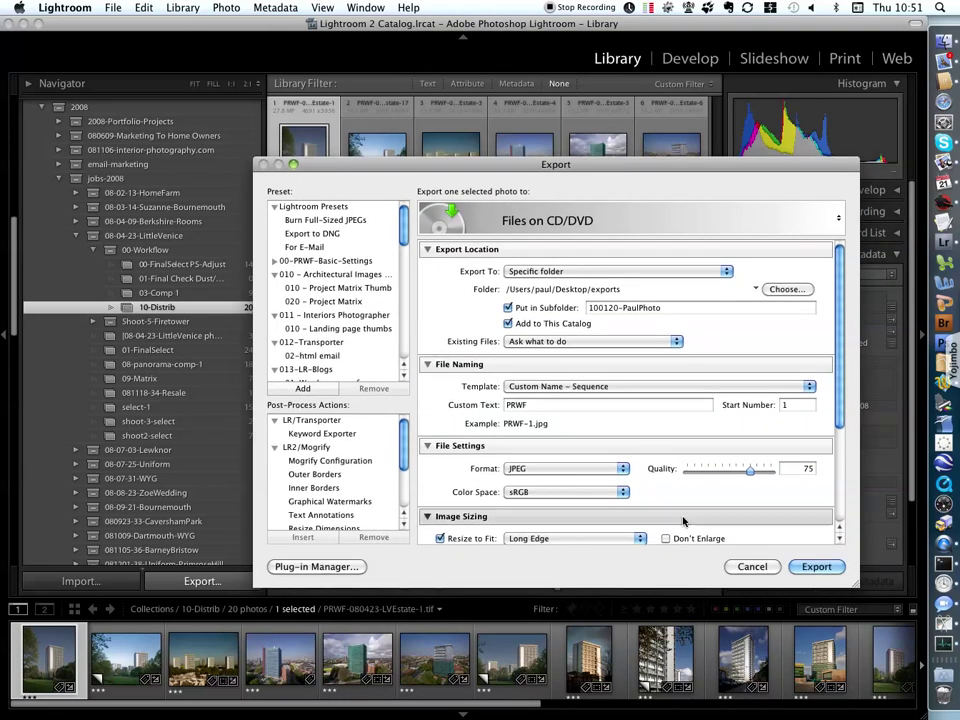